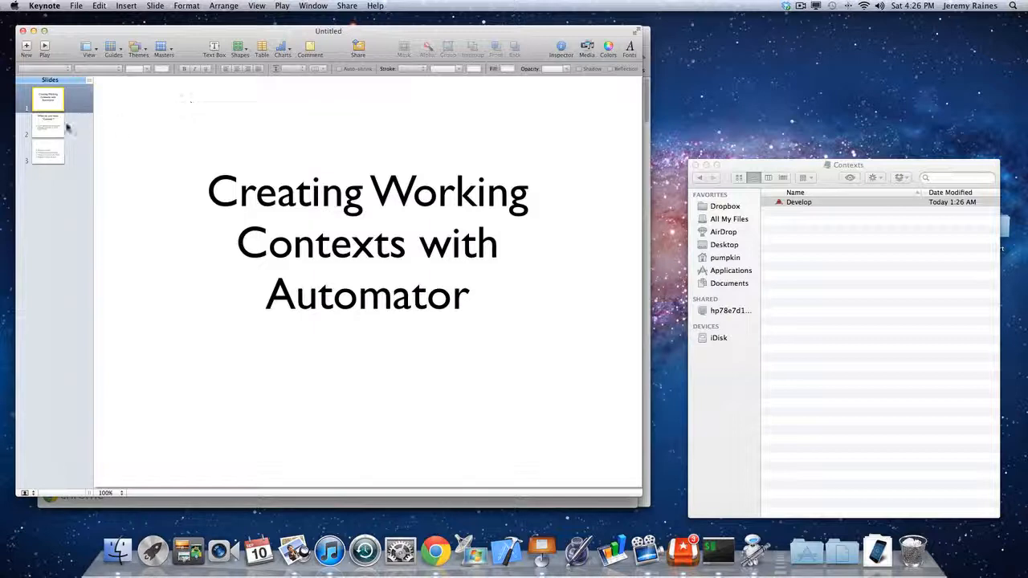
# Show the slide defining "Context", and run the Develop workflow from the Contexts folder in Documents.
pyautogui.click(52, 126)
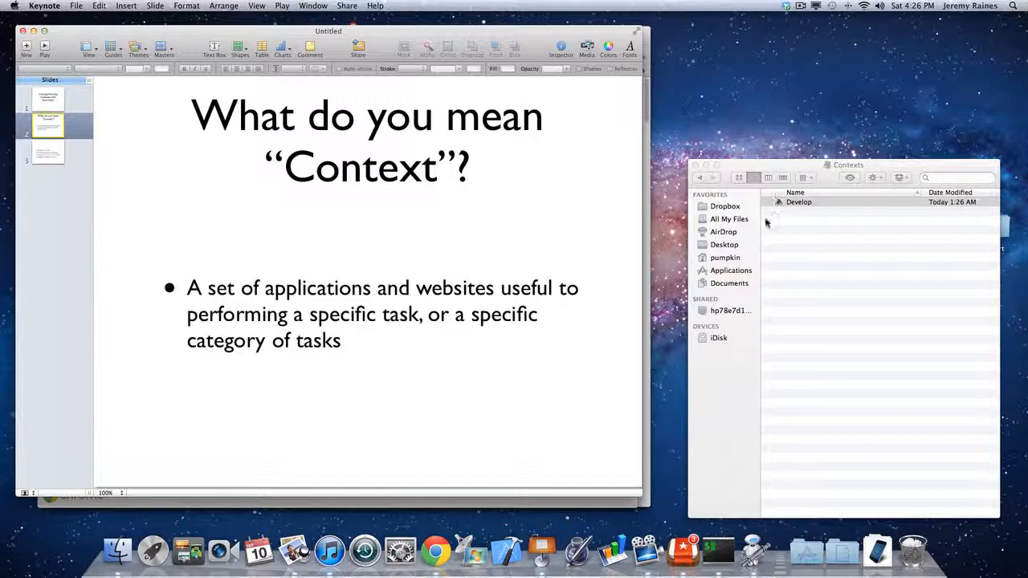
pyautogui.click(736, 284)
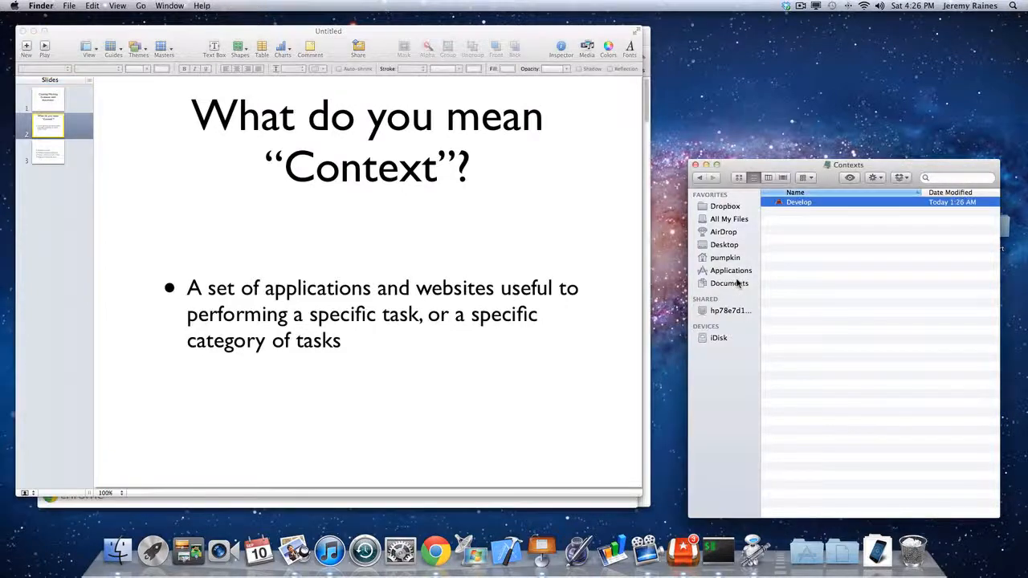
pyautogui.click(737, 285)
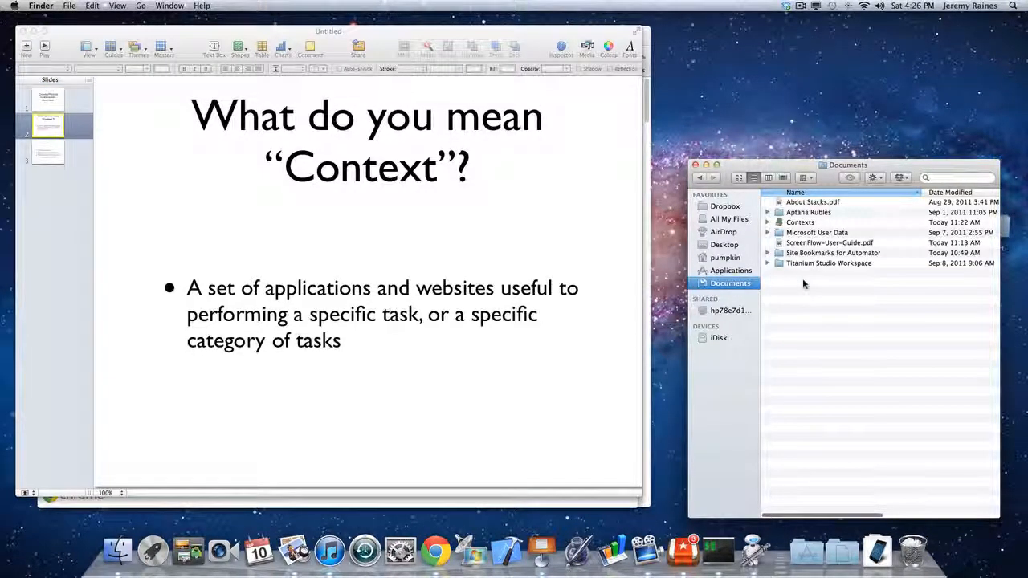
pyautogui.doubleClick(794, 225)
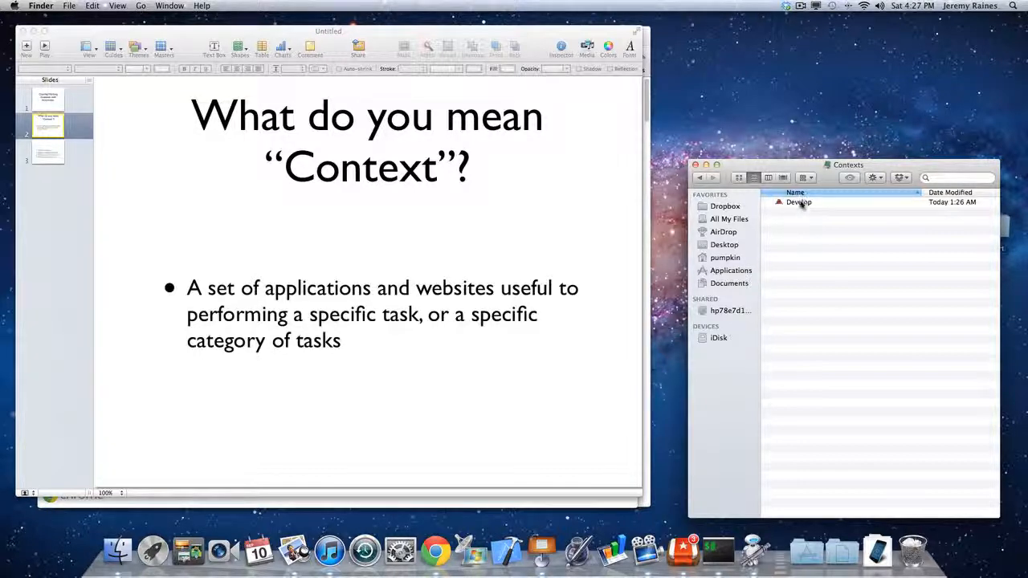
pyautogui.doubleClick(801, 204)
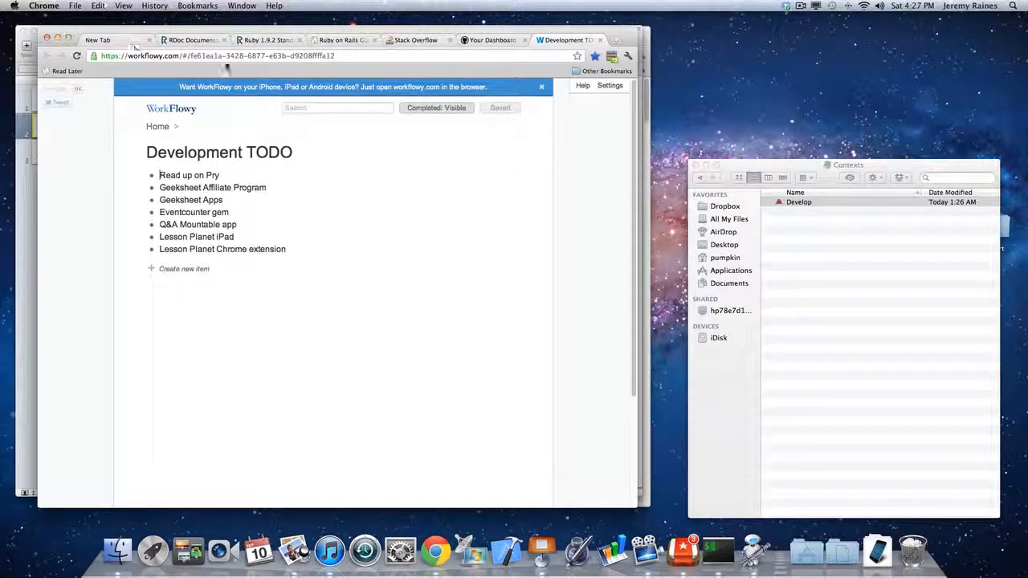
# Review the RDoc, Ruby 1.9.2, Rails Guides, Stack Overflow and GitHub pages opened by Develop, and close their browser window.
pyautogui.click(187, 41)
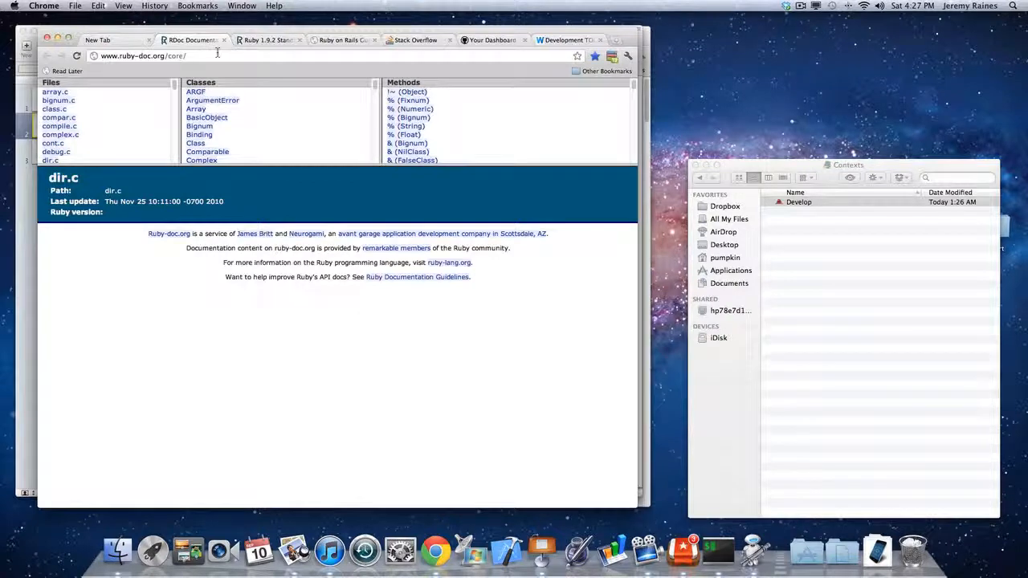
pyautogui.click(269, 40)
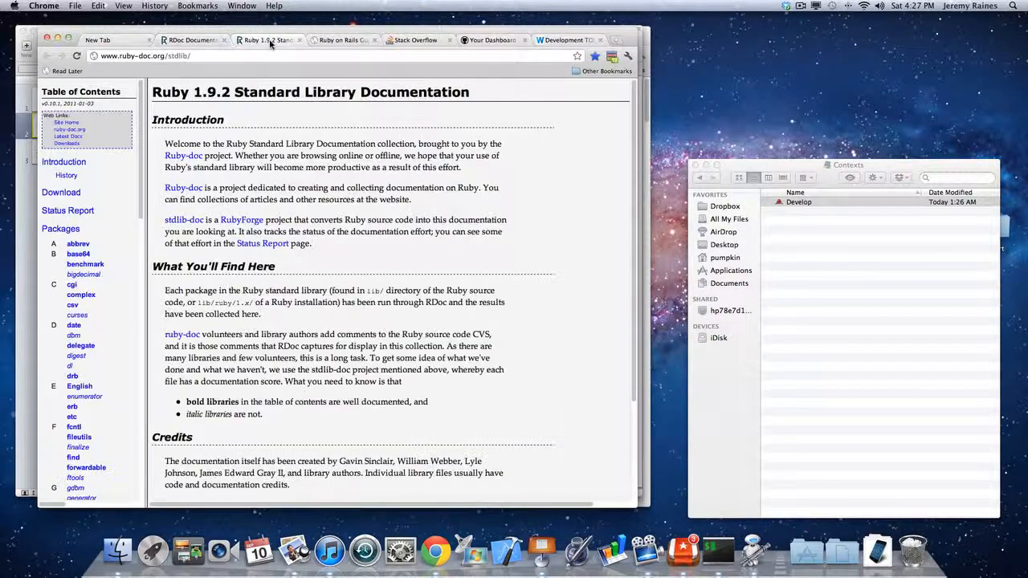
pyautogui.click(333, 41)
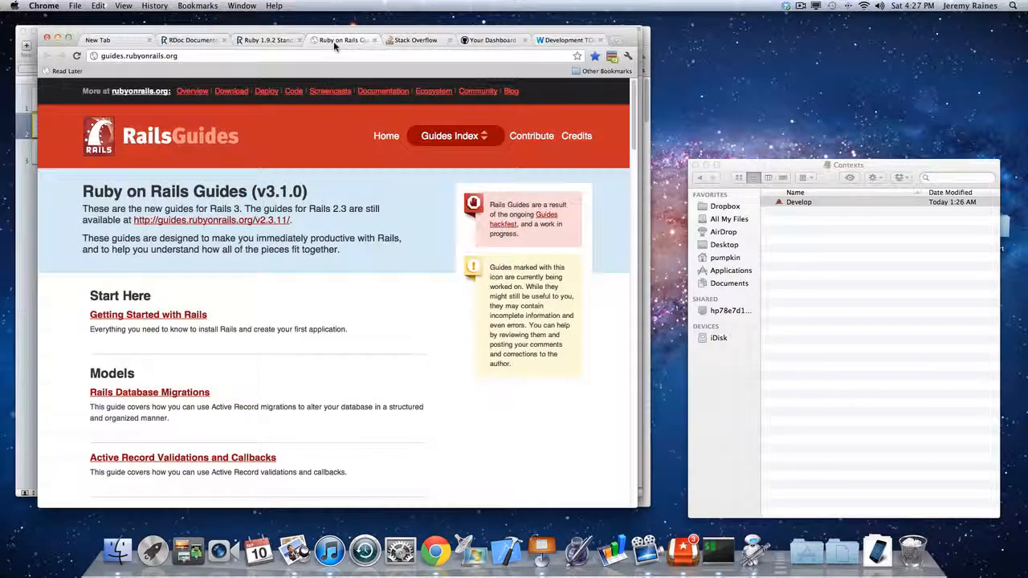
pyautogui.click(394, 45)
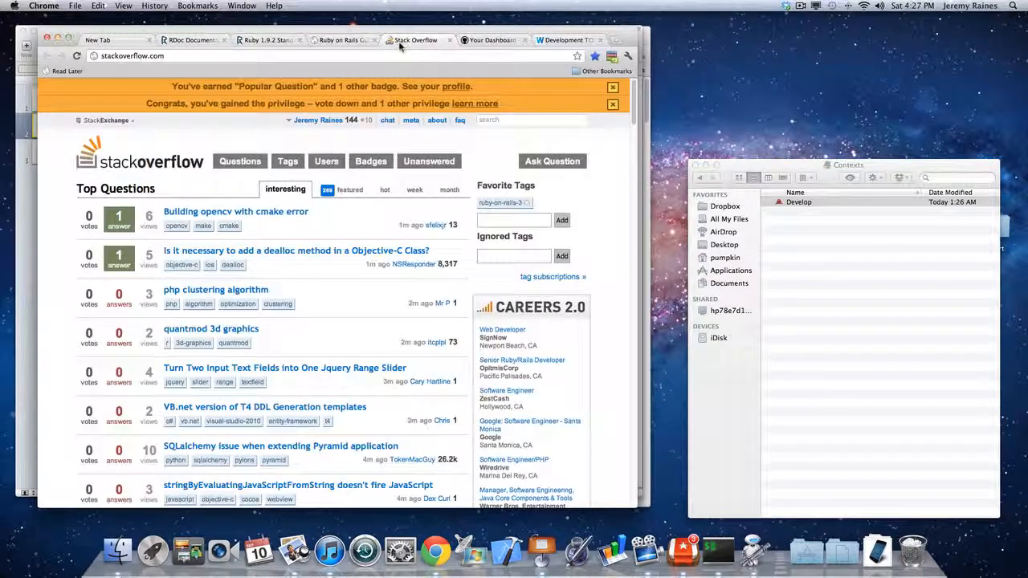
pyautogui.click(473, 42)
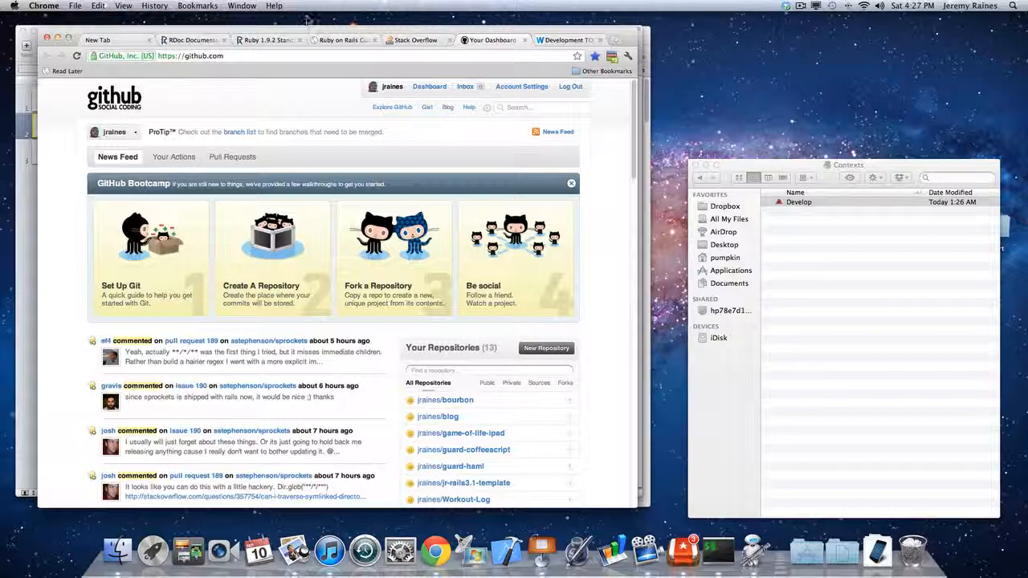
pyautogui.click(46, 38)
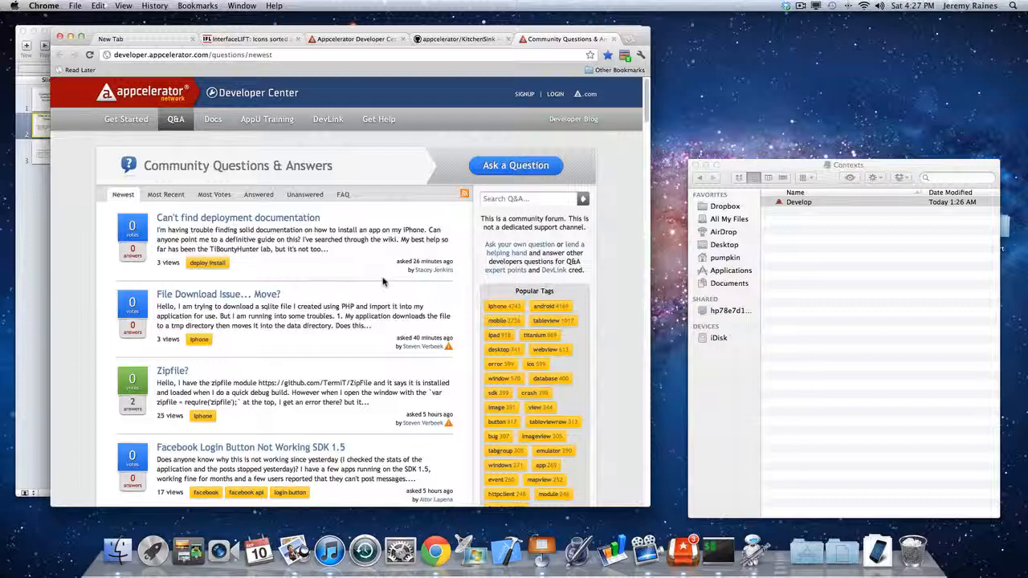
# Open the Mobile Development folder inside Site Bookmarks for Automator in Documents.
pyautogui.click(723, 287)
pyautogui.click(723, 284)
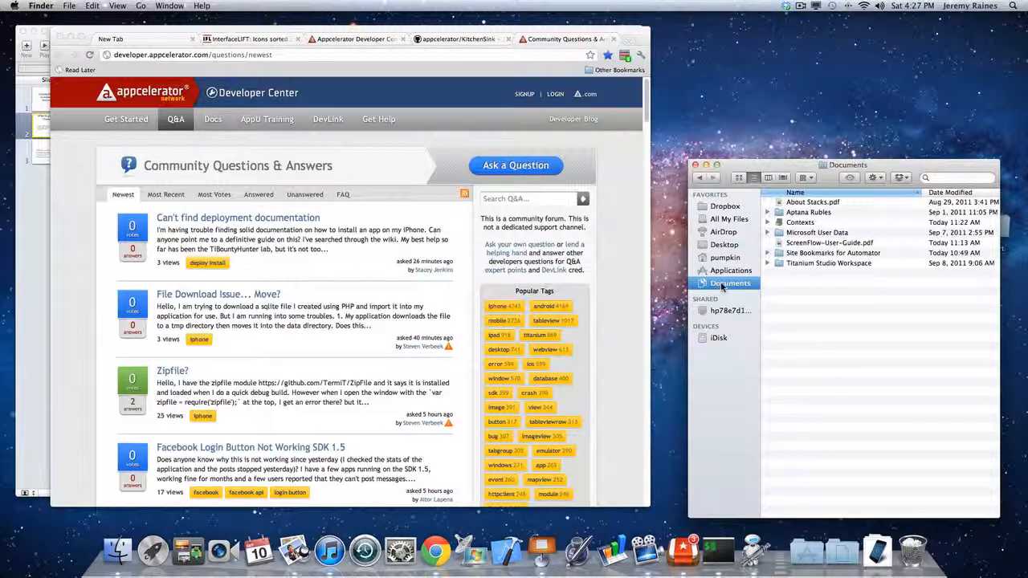
pyautogui.doubleClick(780, 254)
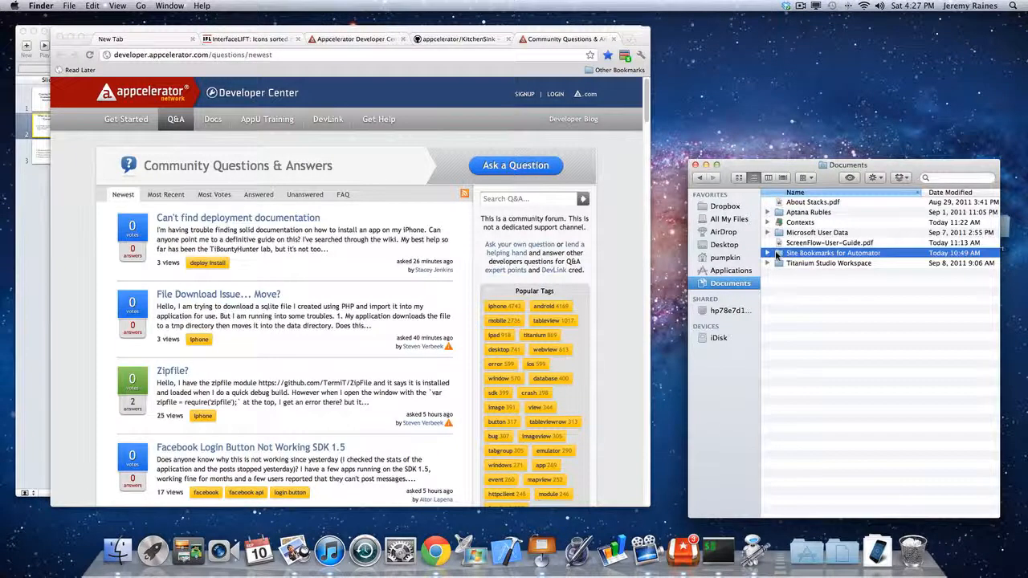
pyautogui.click(778, 254)
pyautogui.click(828, 320)
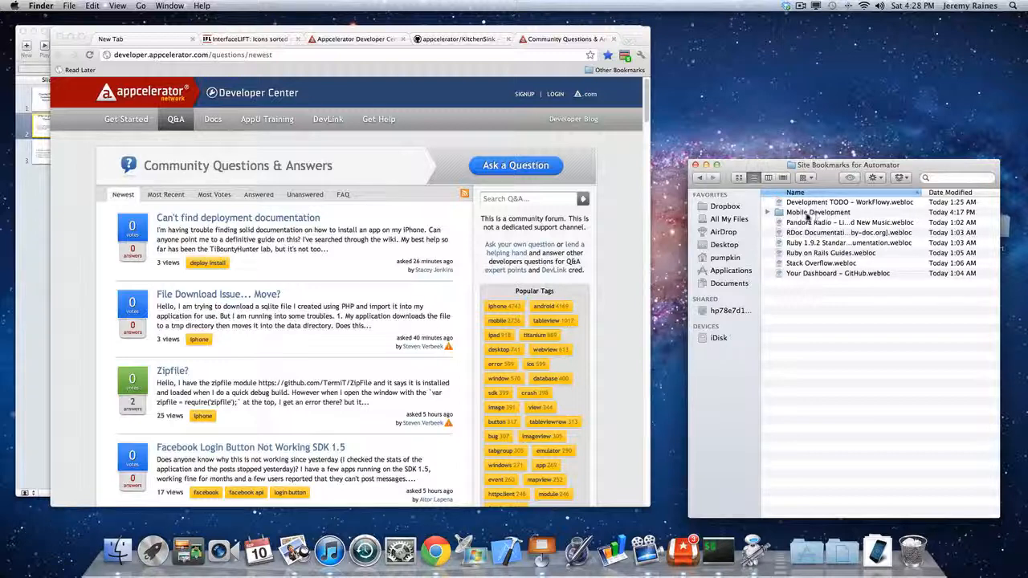
pyautogui.doubleClick(812, 212)
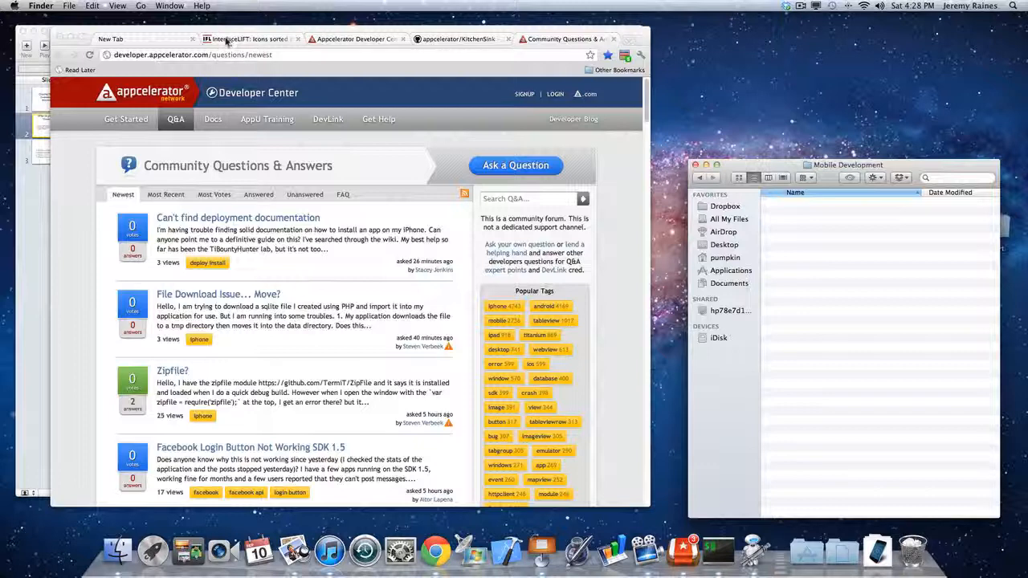
# Save the Appcelerator Community Questions & Answers and Titanium Mobile API reference pages as web location files in the Mobile Development folder.
pyautogui.click(112, 56)
pyautogui.moveTo(113, 56); pyautogui.dragTo(817, 232)
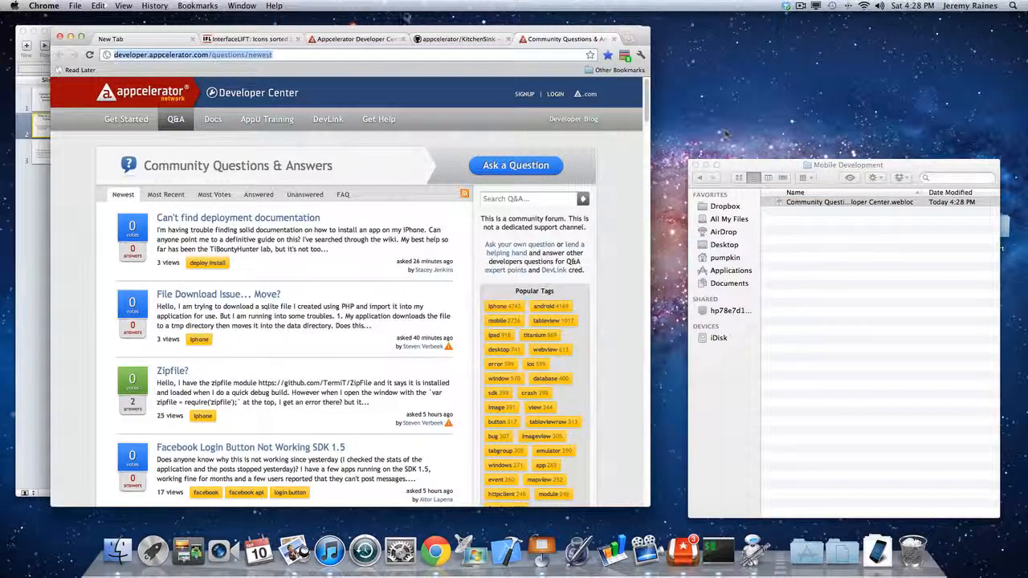
pyautogui.click(351, 42)
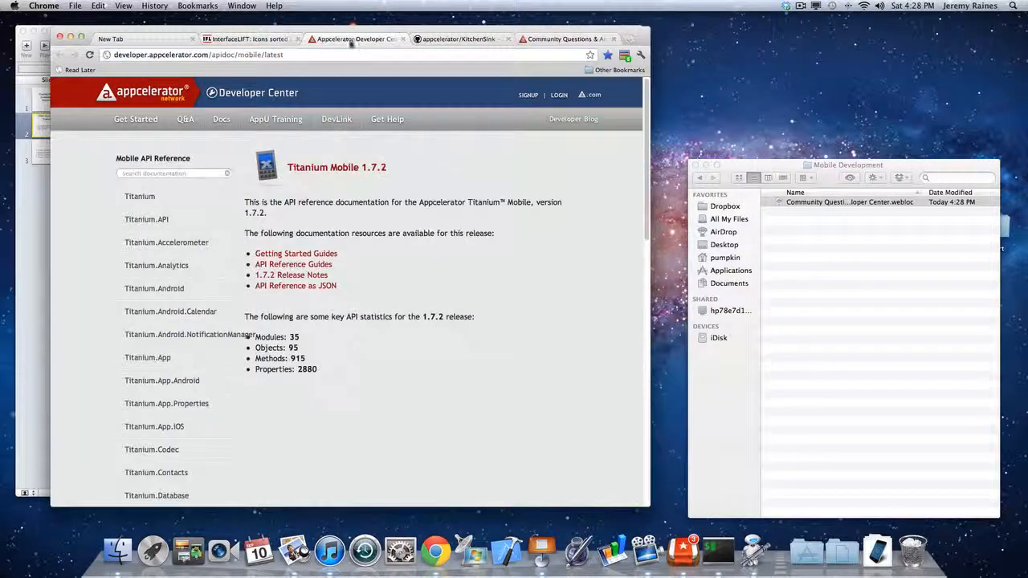
pyautogui.click(113, 56)
pyautogui.moveTo(113, 57); pyautogui.dragTo(792, 234)
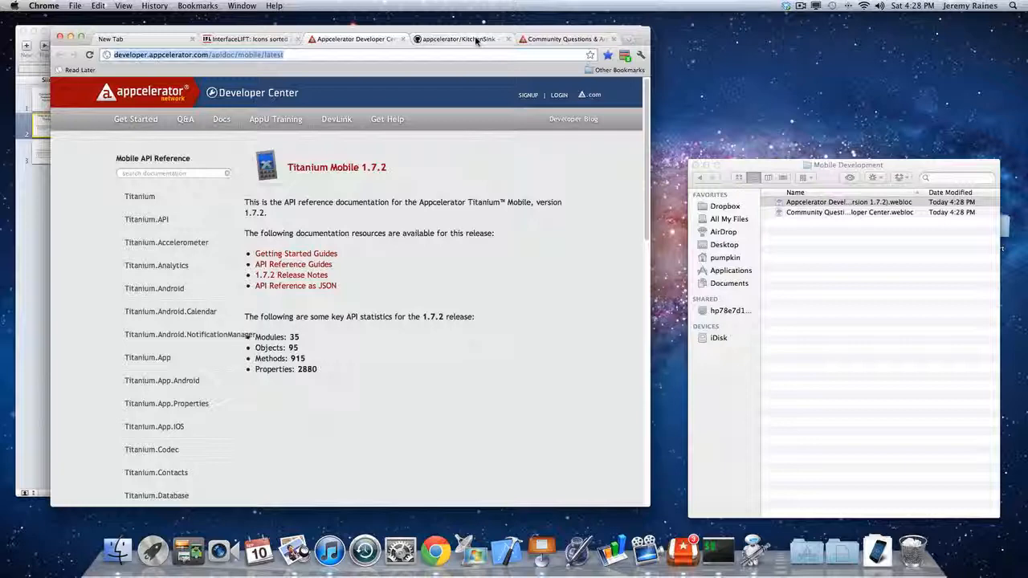
# Save the appcelerator/KitchenSink GitHub page as a web location file in the Mobile Development folder.
pyautogui.click(477, 40)
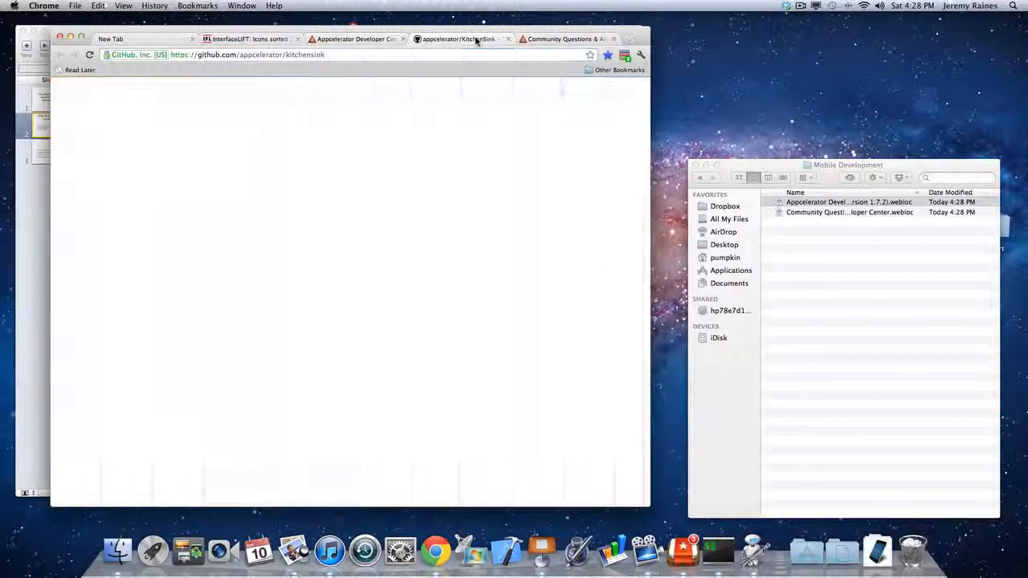
pyautogui.click(108, 57)
pyautogui.moveTo(109, 56); pyautogui.dragTo(814, 257)
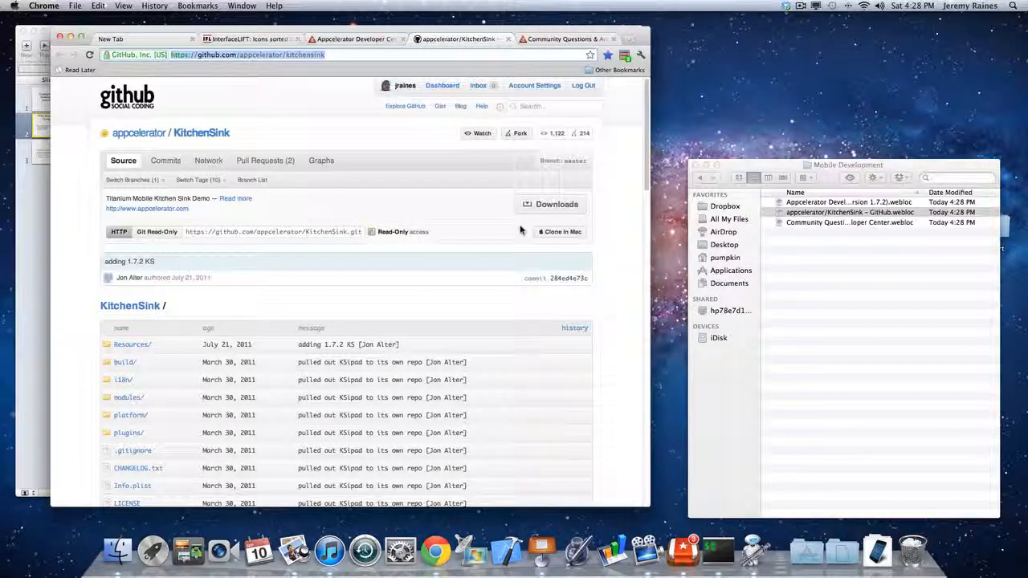
# Switch to Automator and create a new document of type Application.
pyautogui.press('super+Tab')
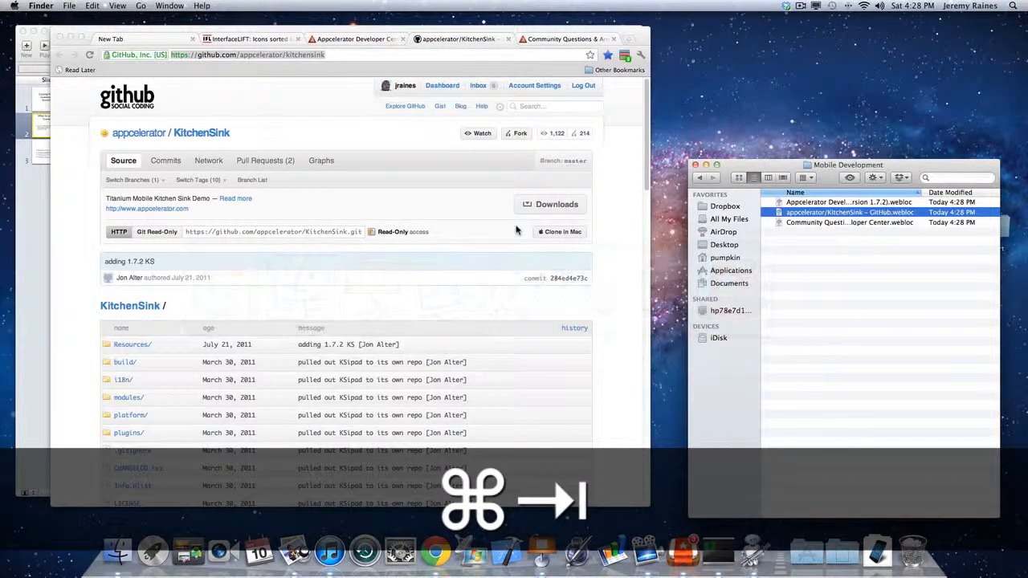
pyautogui.click(755, 550)
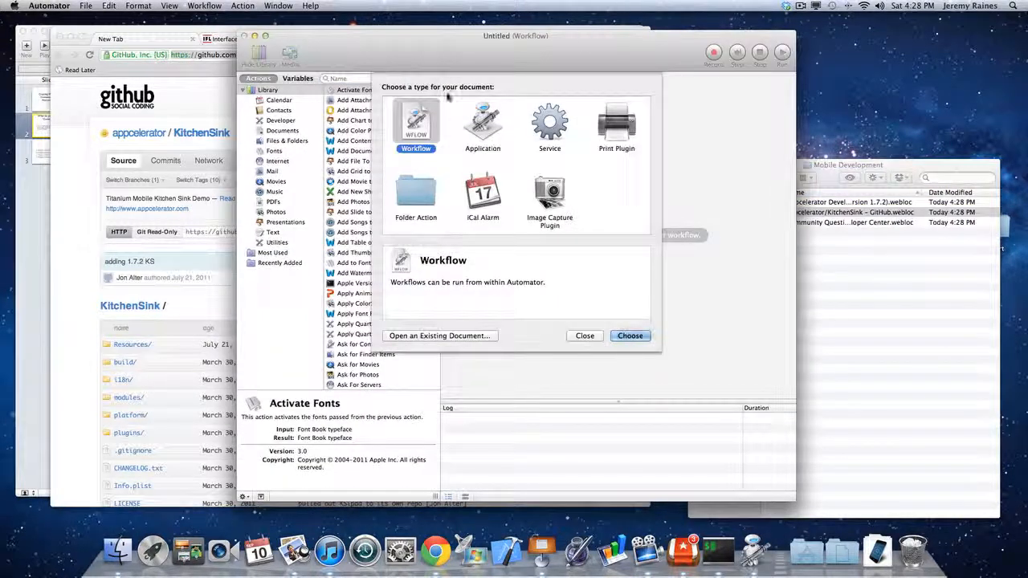
pyautogui.click(484, 122)
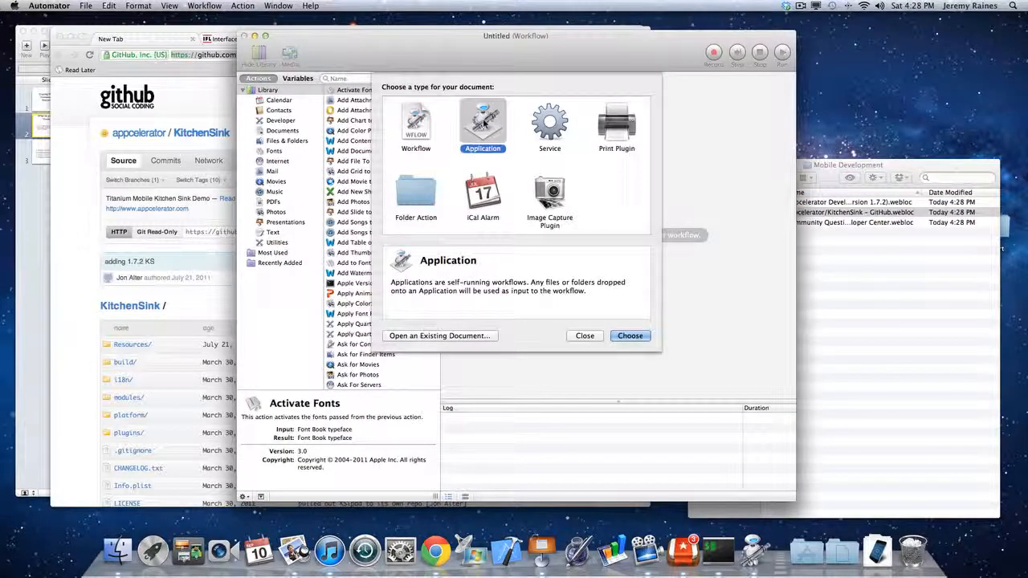
pyautogui.click(630, 336)
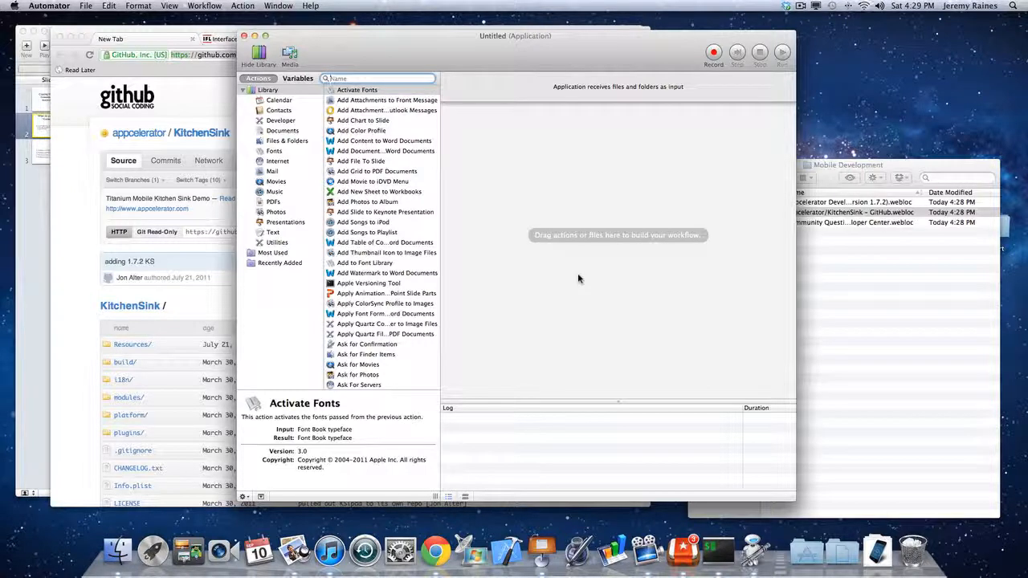
# Add two Launch Application actions to the empty workflow.
pyautogui.scroll(-3, 371, 302)
pyautogui.scroll(-3, 371, 302)
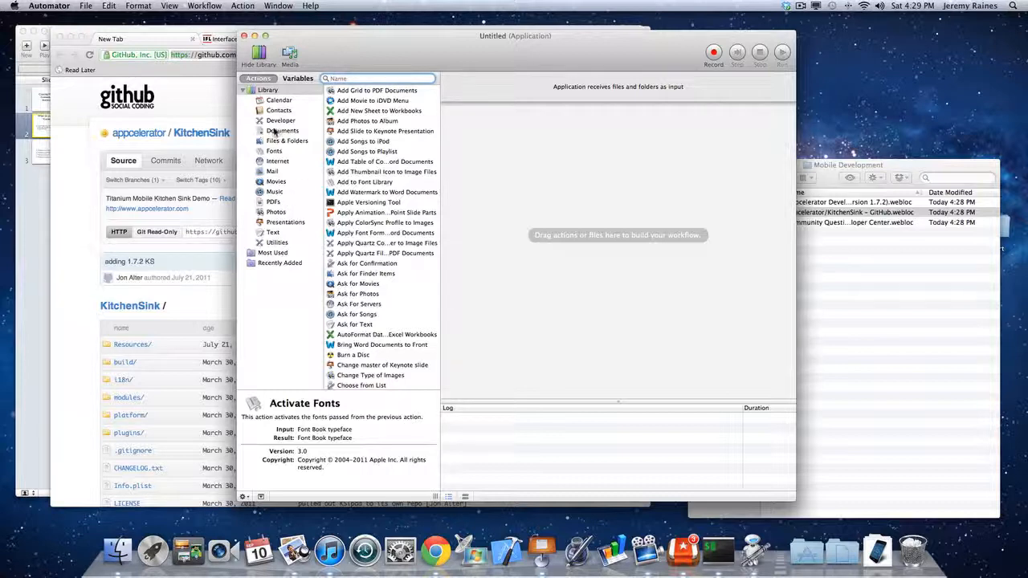
pyautogui.scroll(-1, 360, 249)
pyautogui.scroll(-4, 361, 252)
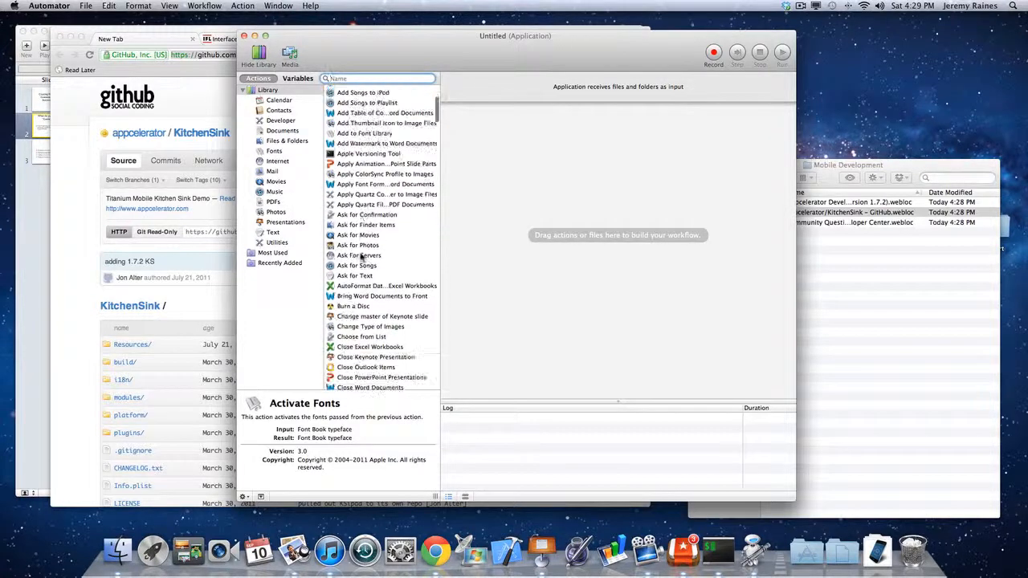
pyautogui.scroll(-6, 360, 258)
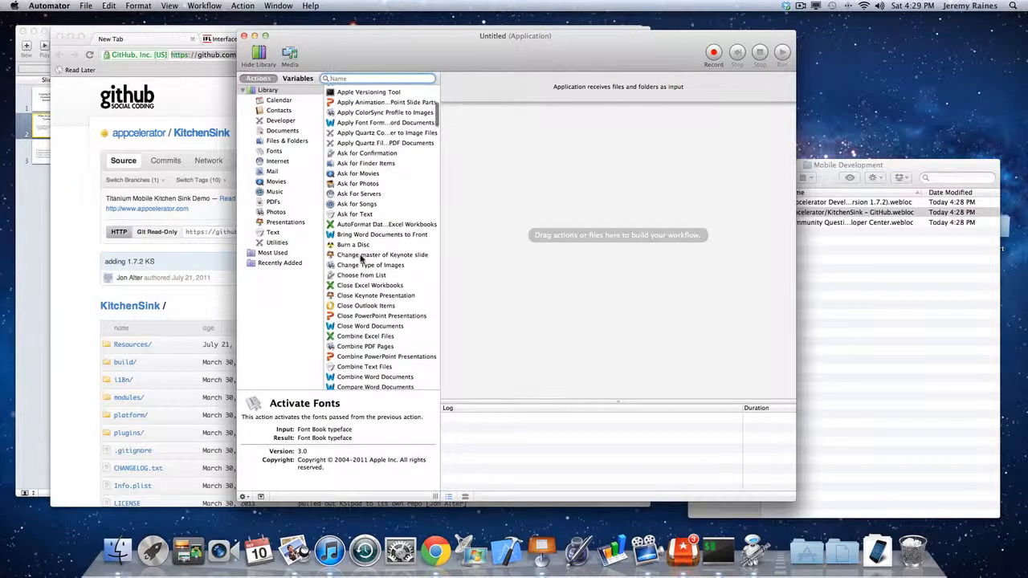
pyautogui.scroll(-6, 361, 258)
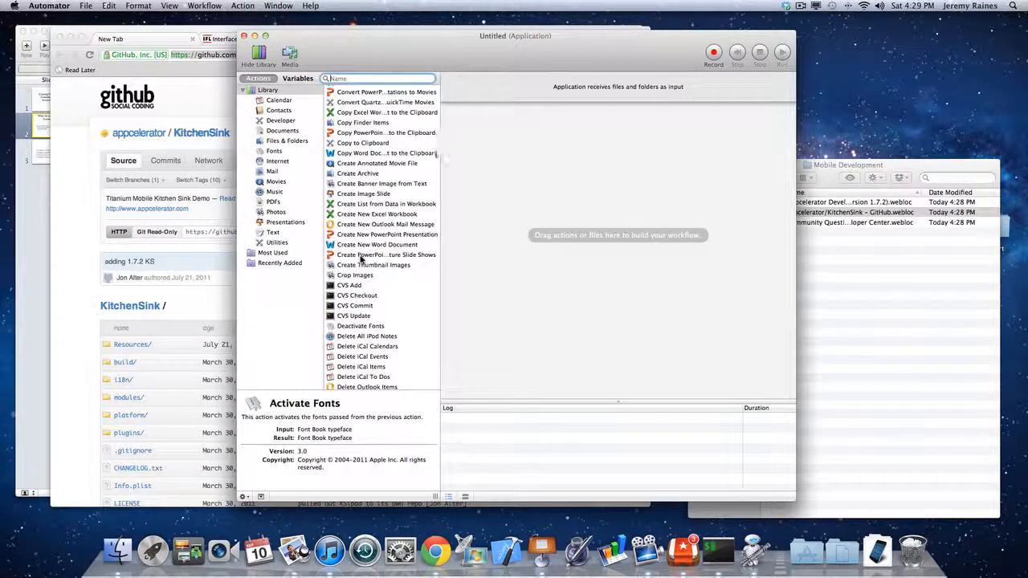
pyautogui.scroll(-10, 360, 258)
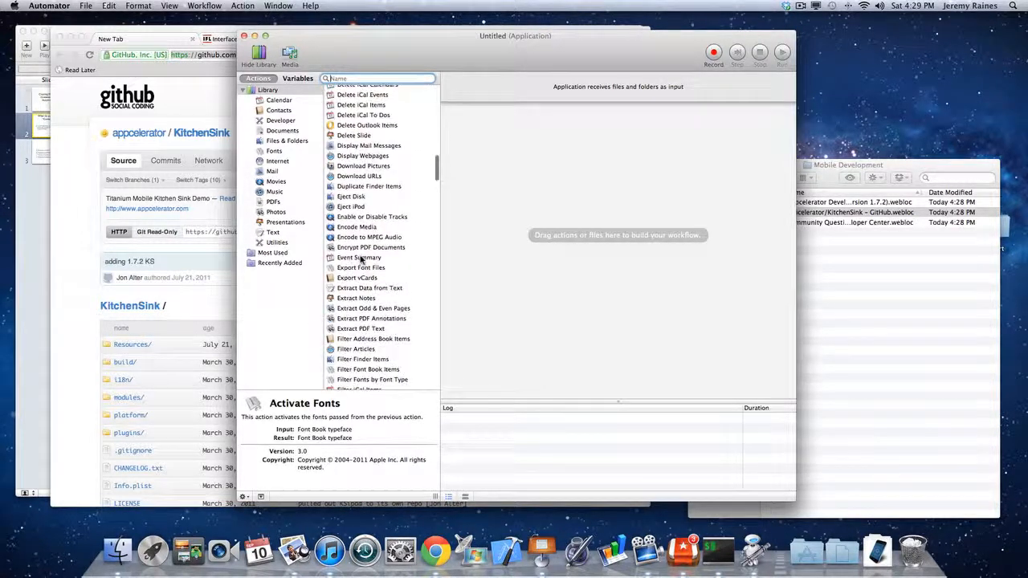
pyautogui.scroll(-20, 361, 258)
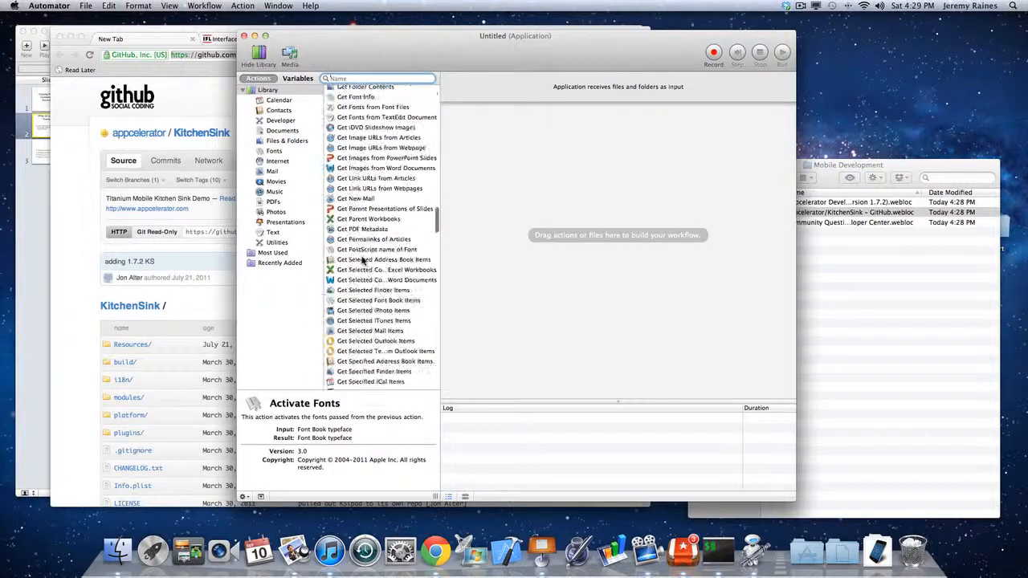
pyautogui.scroll(-15, 363, 261)
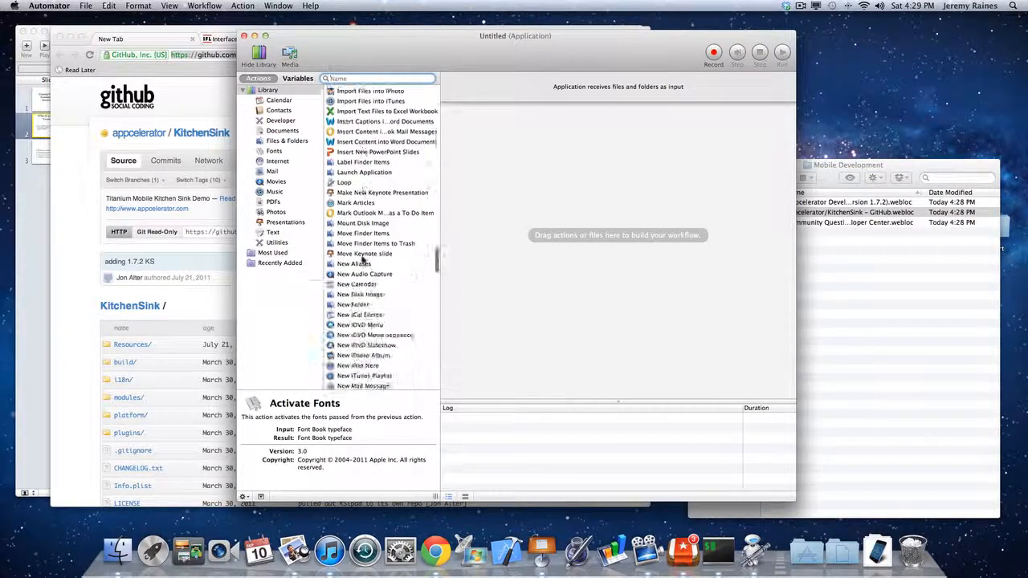
pyautogui.scroll(2, 363, 261)
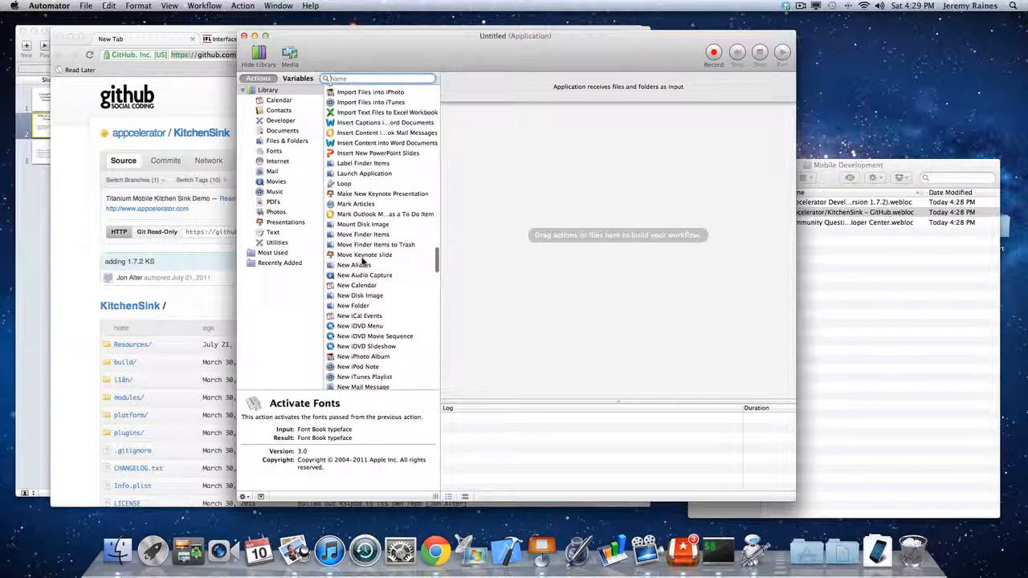
pyautogui.click(365, 173)
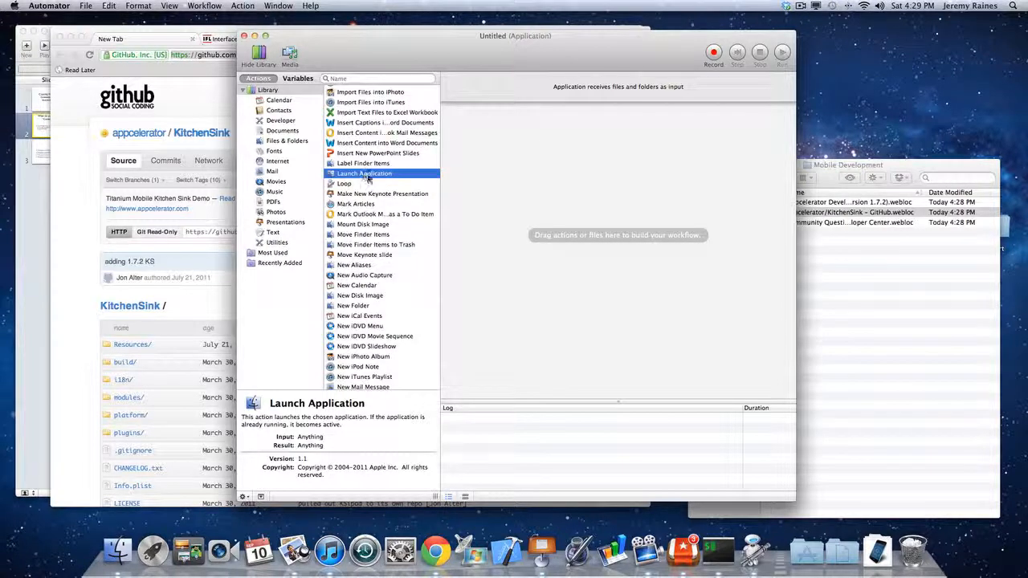
pyautogui.moveTo(368, 178); pyautogui.dragTo(495, 172)
pyautogui.moveTo(368, 175); pyautogui.dragTo(549, 180)
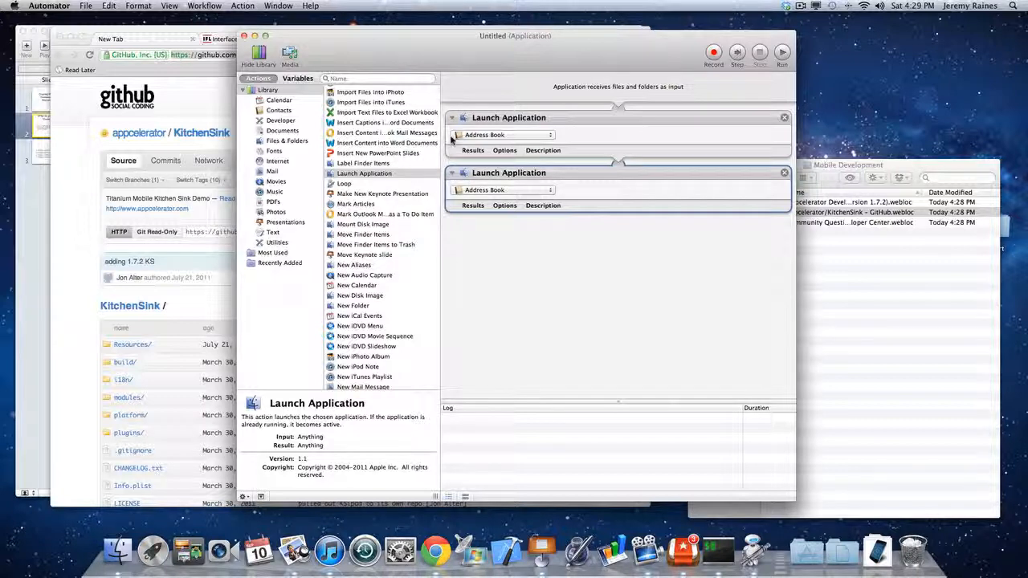
# Set the first Launch Application action to iTerm and the second to TitaniumStudio from the Titanium Studio folder in Applications.
pyautogui.click(550, 136)
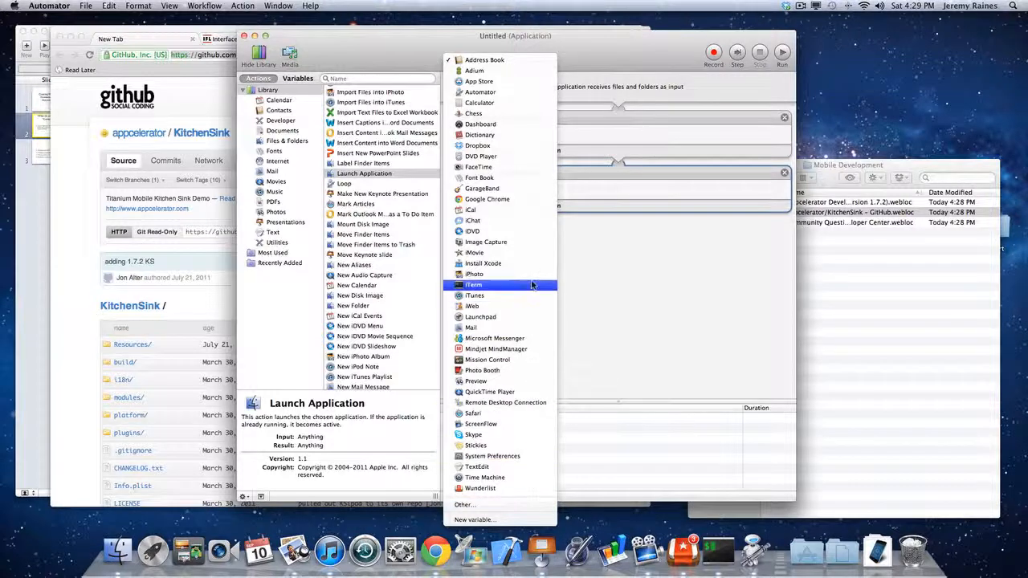
pyautogui.click(534, 284)
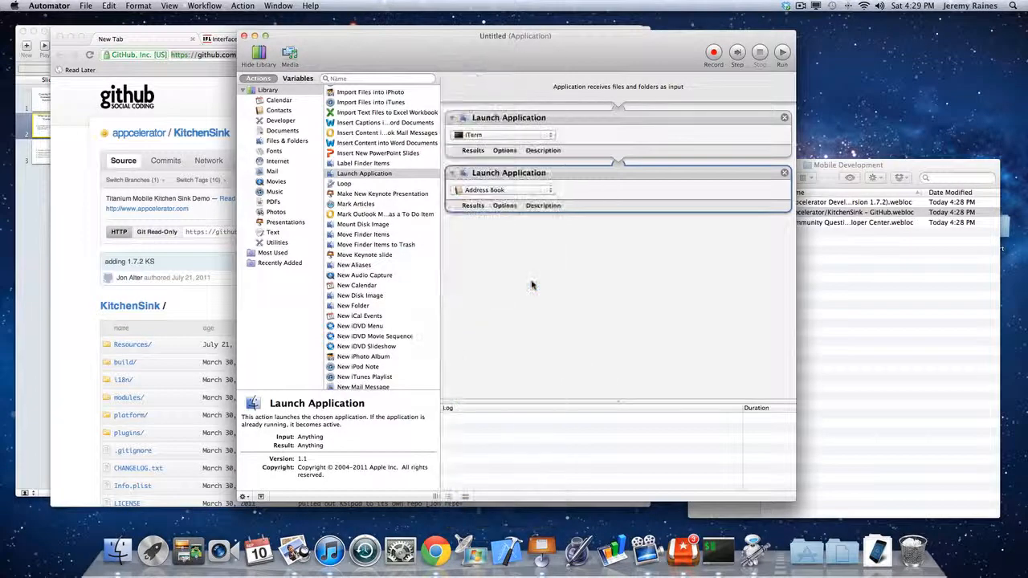
pyautogui.click(552, 193)
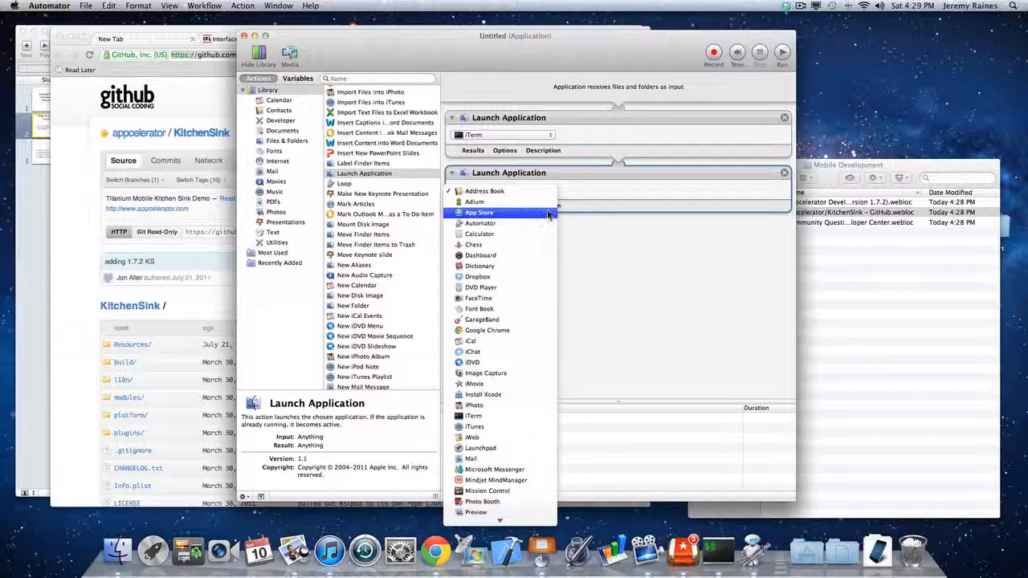
pyautogui.moveTo(523, 522)
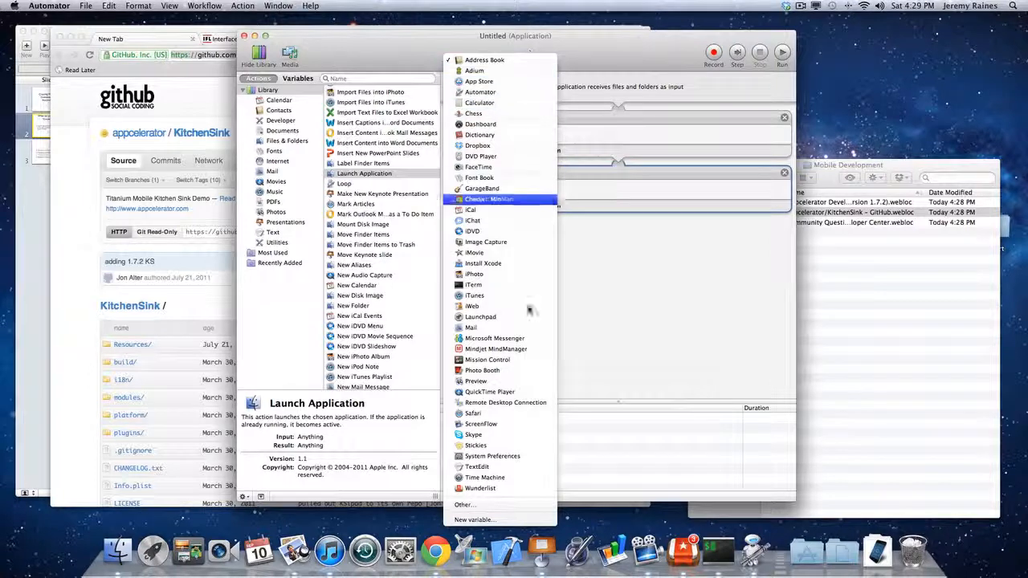
pyautogui.click(510, 504)
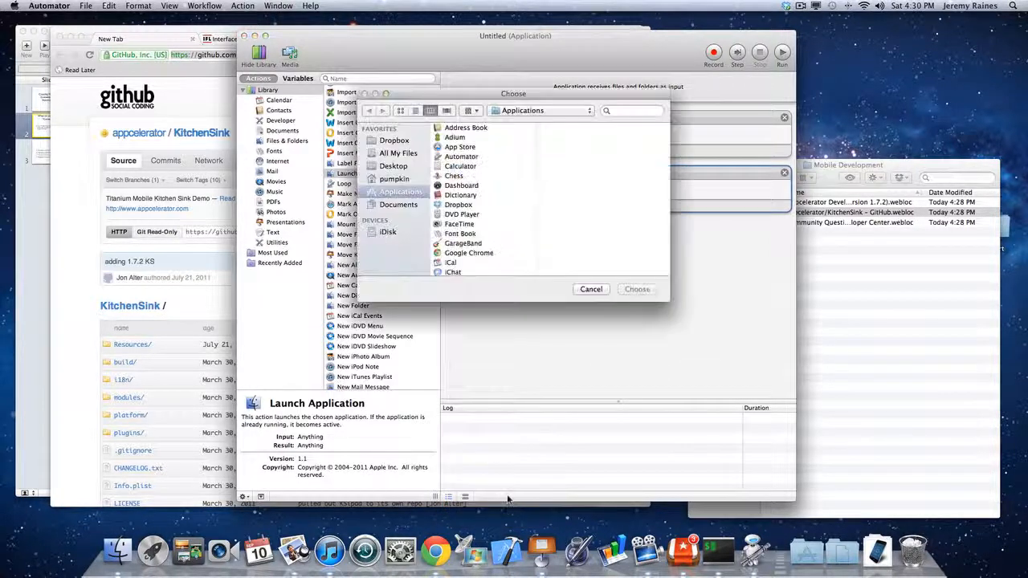
pyautogui.scroll(-10, 490, 207)
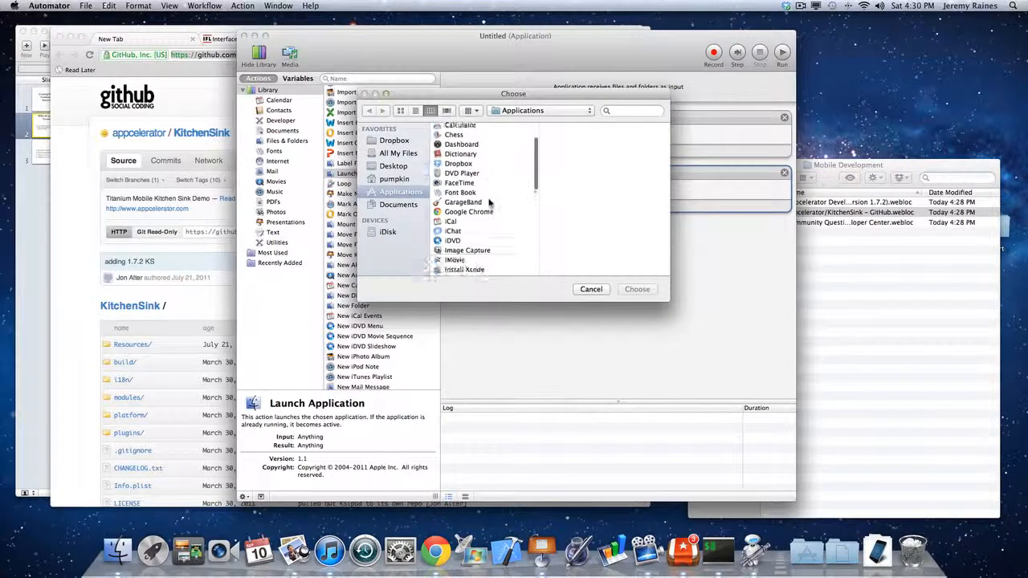
pyautogui.scroll(-1, 489, 206)
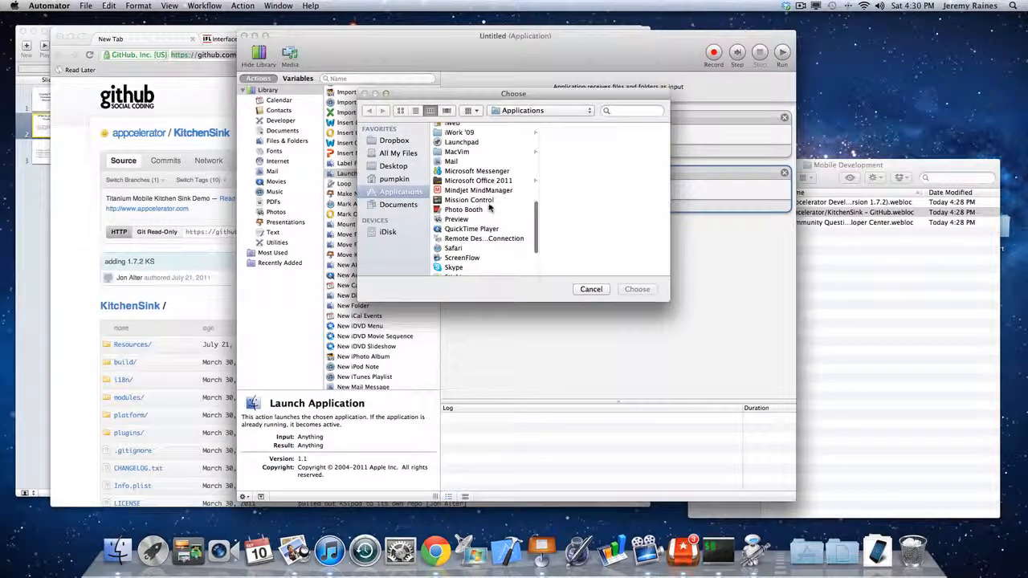
pyautogui.scroll(-5, 485, 252)
pyautogui.click(484, 263)
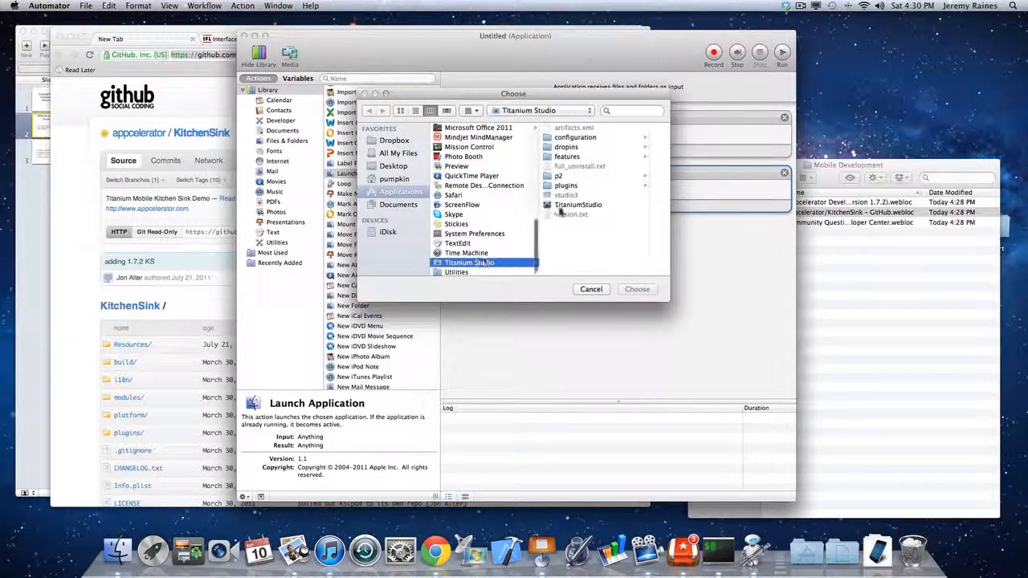
pyautogui.click(560, 207)
pyautogui.click(639, 290)
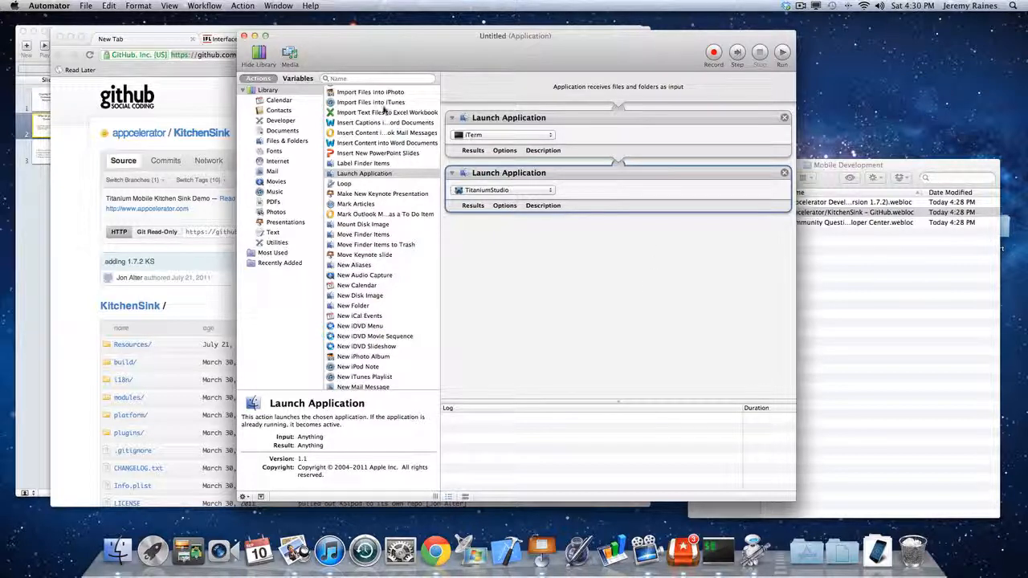
# Add a Get Specified Finder Items action from Files & Folders at the end of the workflow.
pyautogui.click(294, 142)
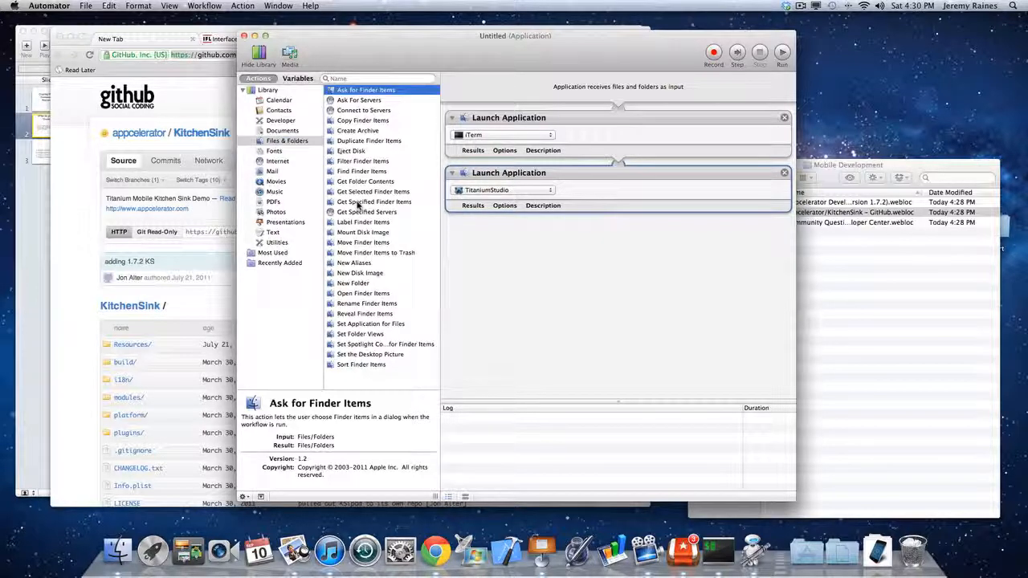
pyautogui.click(360, 203)
pyautogui.moveTo(360, 203); pyautogui.dragTo(584, 255)
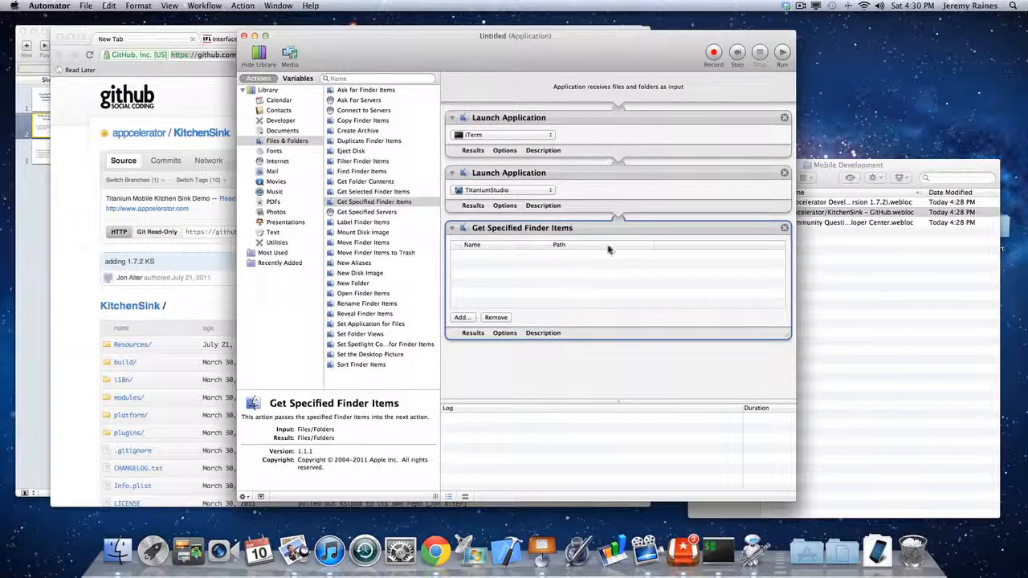
# Add the Appcelerator Developer Center web location file twice and the Community Questions & Answers file once to Get Specified Finder Items.
pyautogui.moveTo(880, 168); pyautogui.dragTo(889, 168)
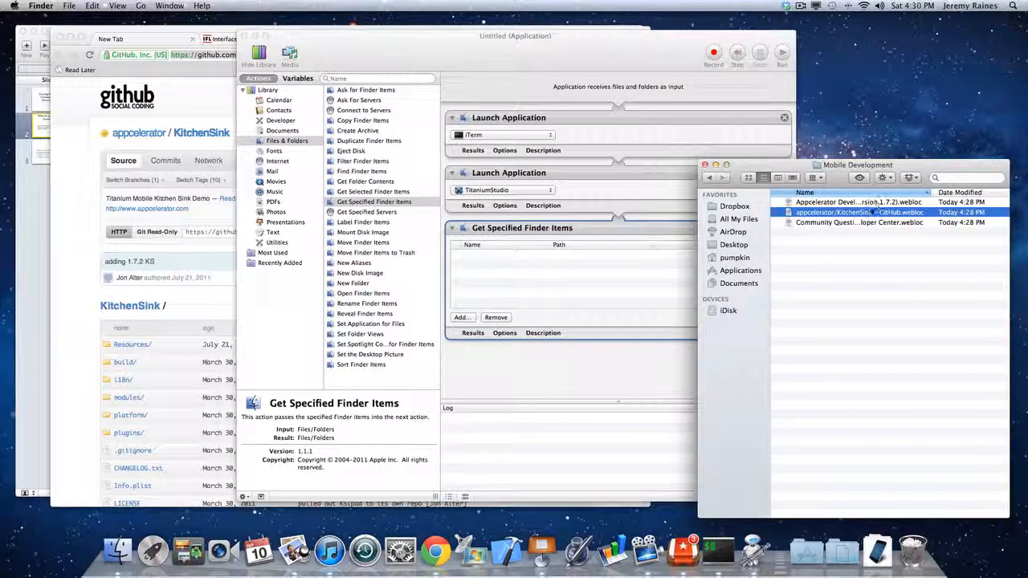
pyautogui.moveTo(861, 208); pyautogui.dragTo(594, 271)
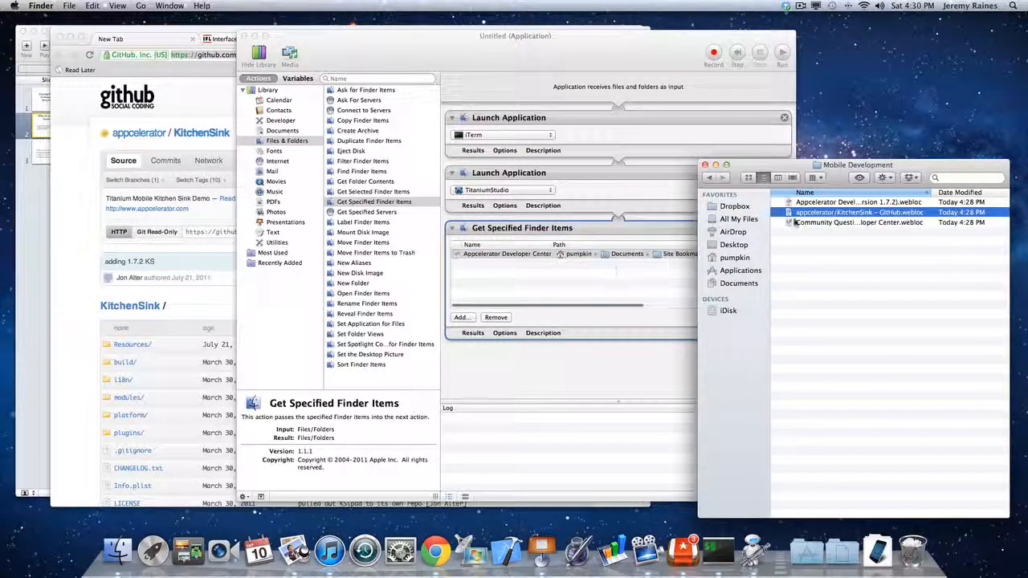
pyautogui.moveTo(803, 203); pyautogui.dragTo(601, 272)
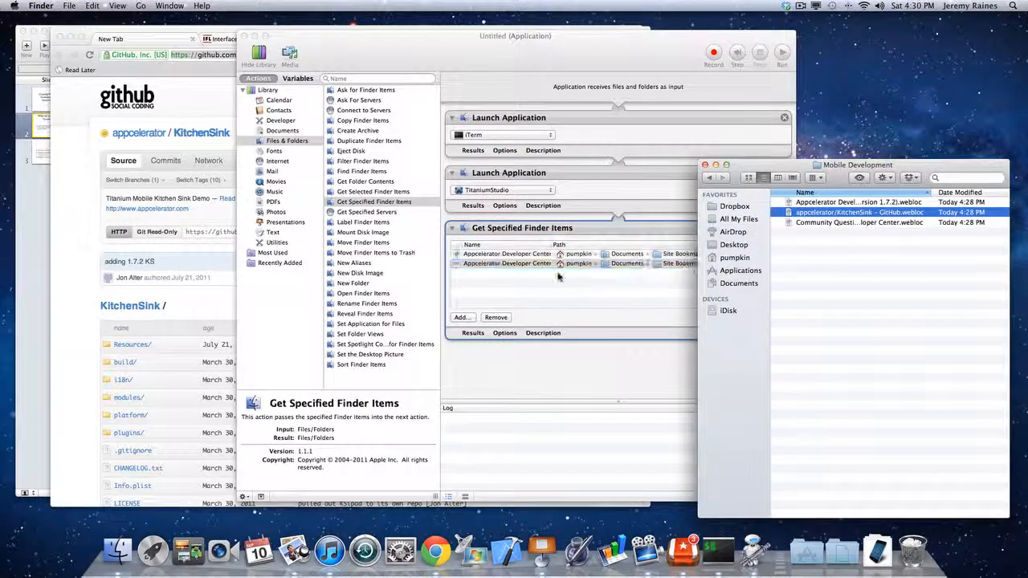
pyautogui.click(835, 223)
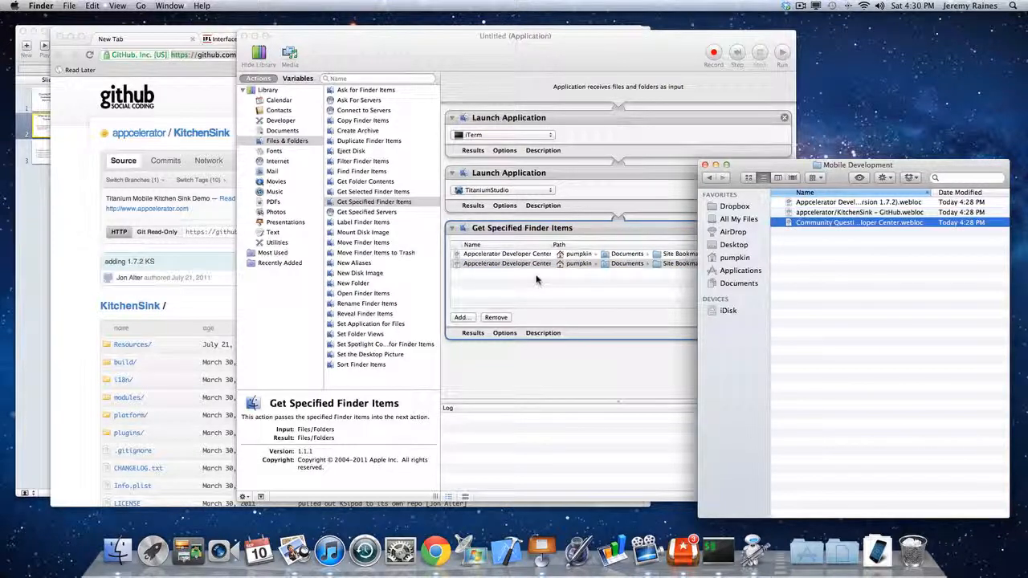
pyautogui.moveTo(891, 223); pyautogui.dragTo(586, 283)
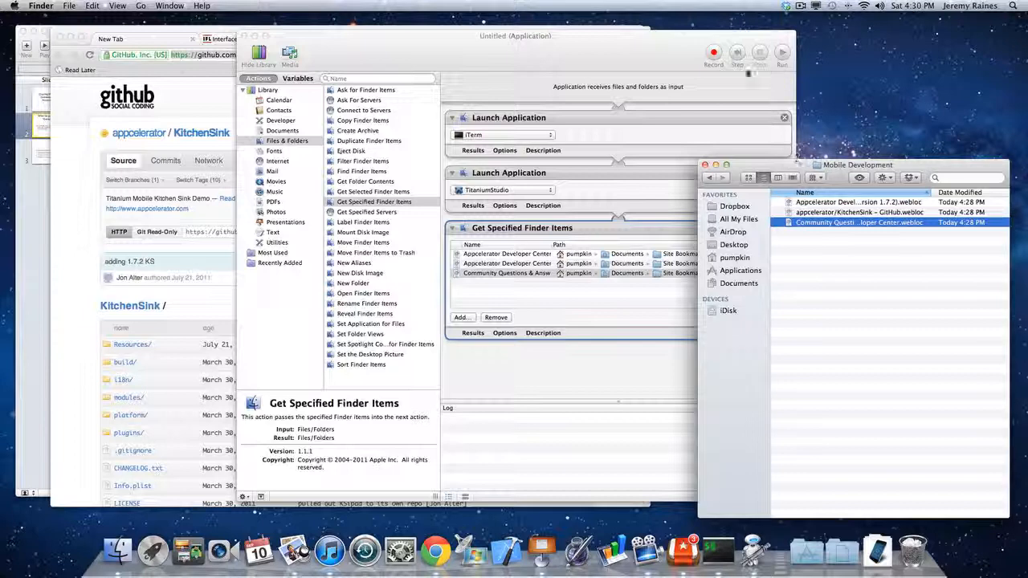
# Append an Open Finder Items action to the workflow and set it to open with Google Chrome.
pyautogui.click(725, 96)
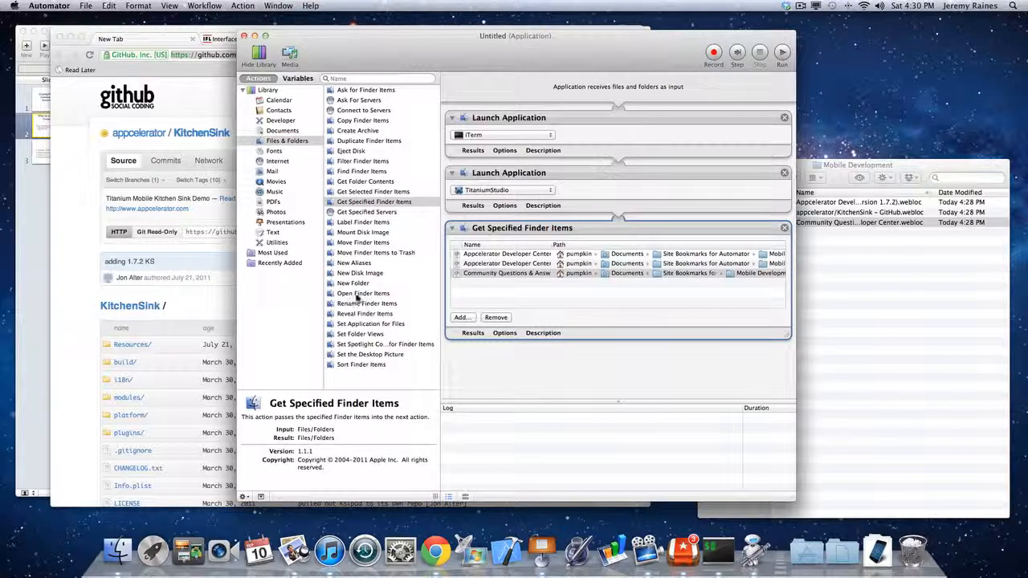
pyautogui.moveTo(359, 294); pyautogui.dragTo(572, 356)
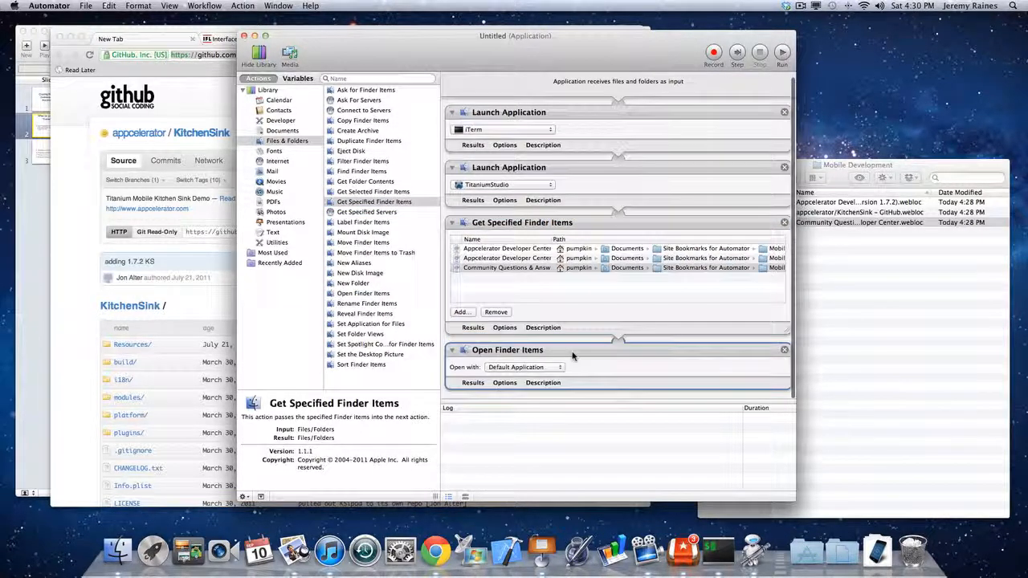
pyautogui.click(560, 369)
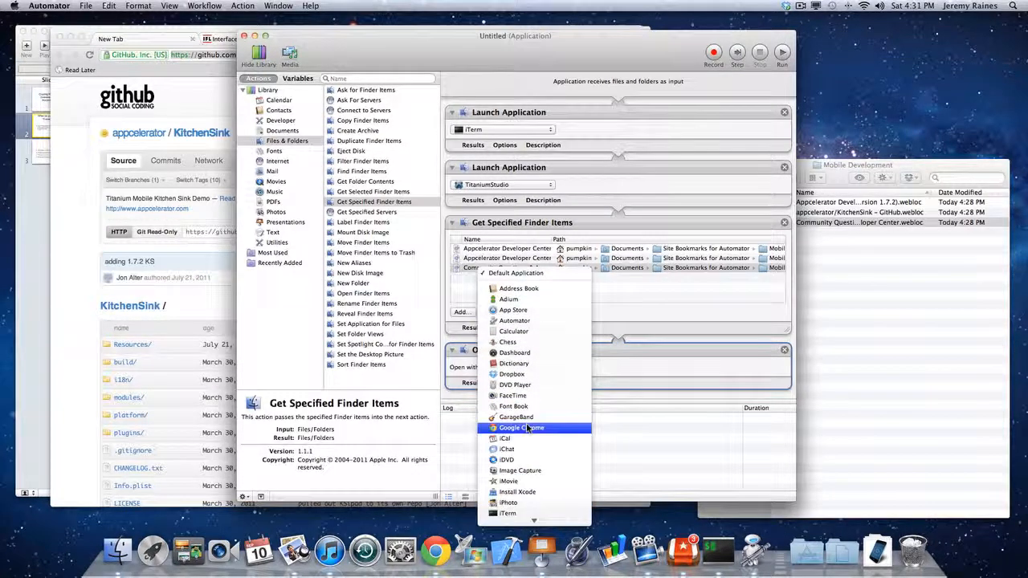
pyautogui.click(528, 429)
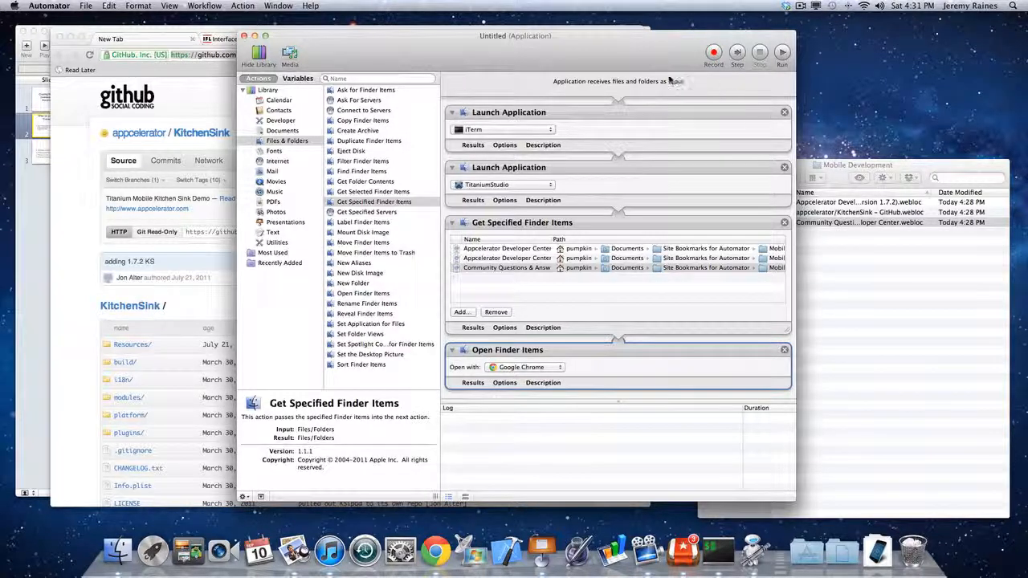
# Switch to Chrome, bring up a fresh browser window with a new tab and dismiss its restore notice.
pyautogui.click(194, 48)
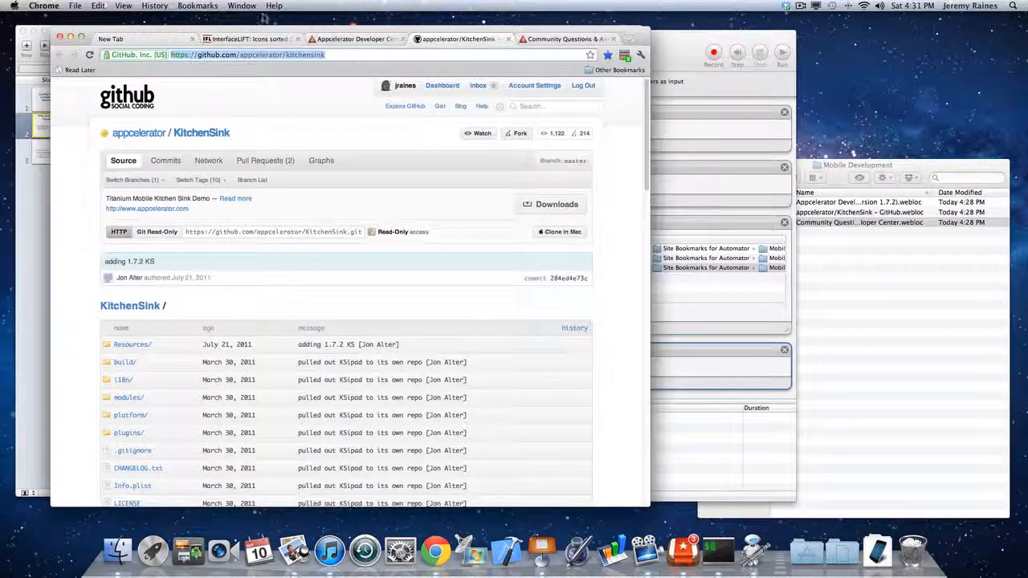
pyautogui.moveTo(154, 41)
pyautogui.mouseDown()
pyautogui.moveTo(156, 87)
pyautogui.moveTo(139, 53)
pyautogui.mouseUp()
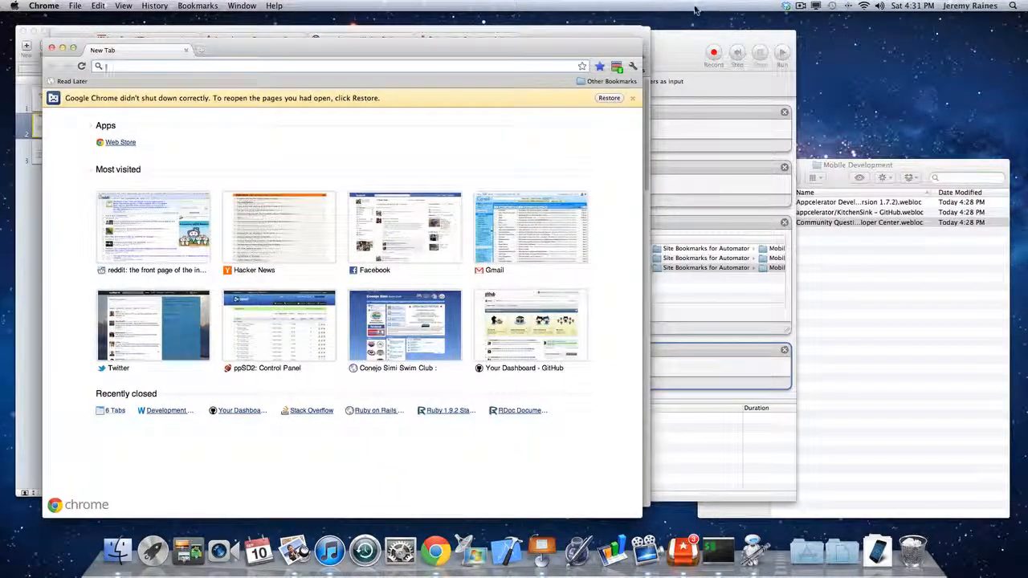
pyautogui.click(632, 98)
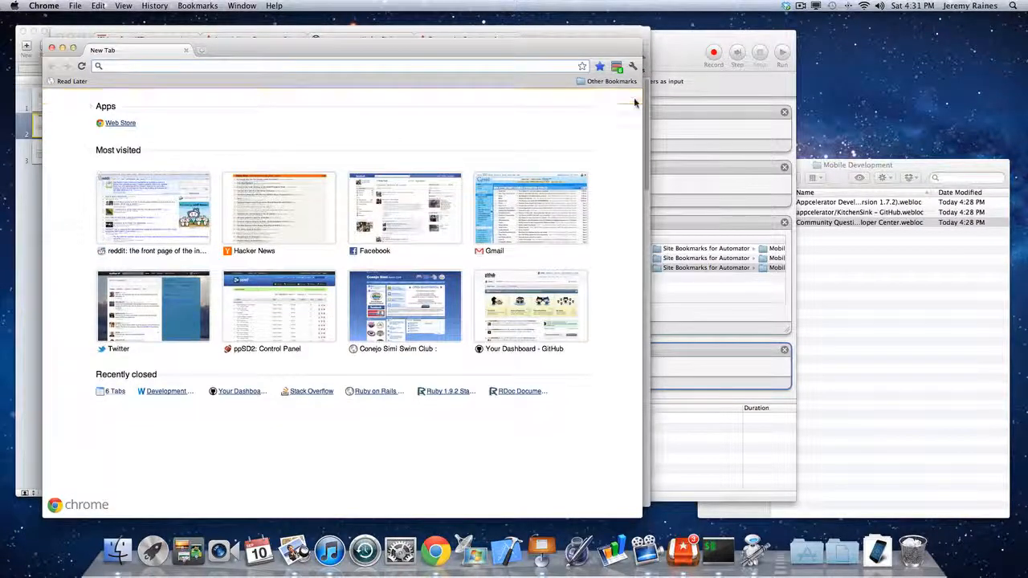
# Run the workflow in Automator, accept the input notice and confirm the Titanium Studio startup dialog.
pyautogui.click(688, 40)
pyautogui.click(781, 51)
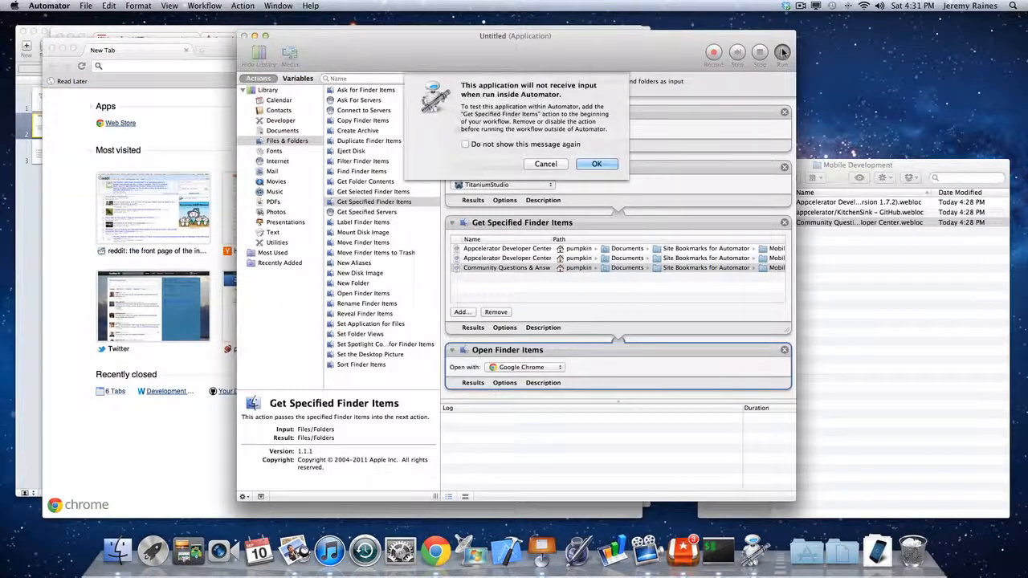
pyautogui.click(595, 164)
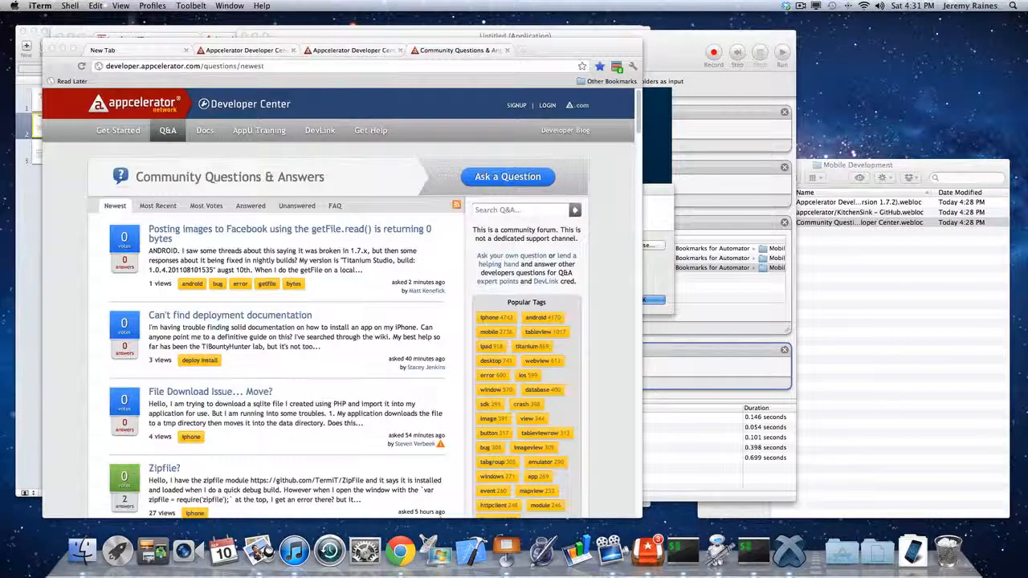
pyautogui.click(648, 301)
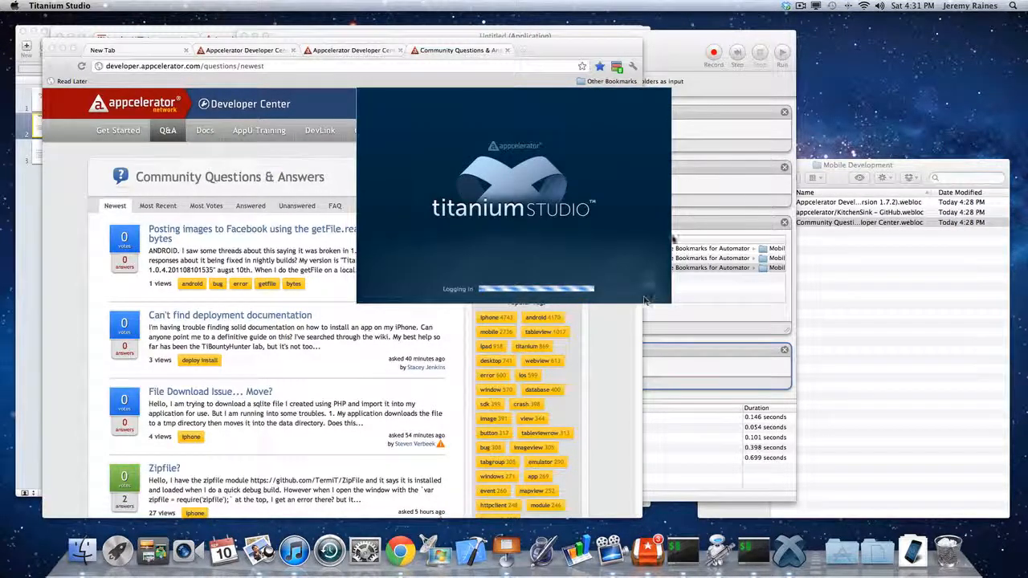
# Check the Appcelerator pages opened in Chrome by the workflow, then return to Automator to review the run log.
pyautogui.click(175, 166)
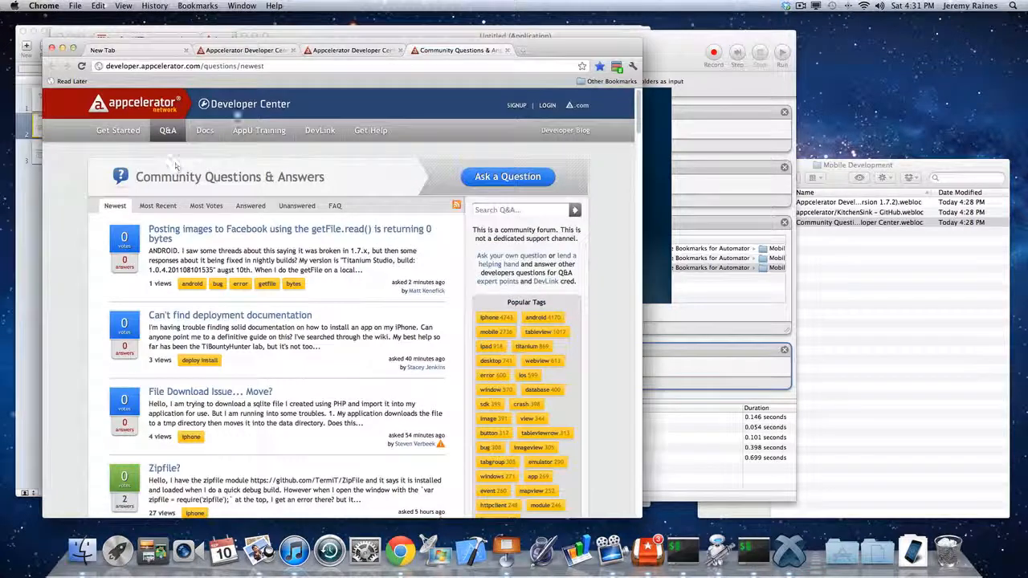
pyautogui.click(277, 51)
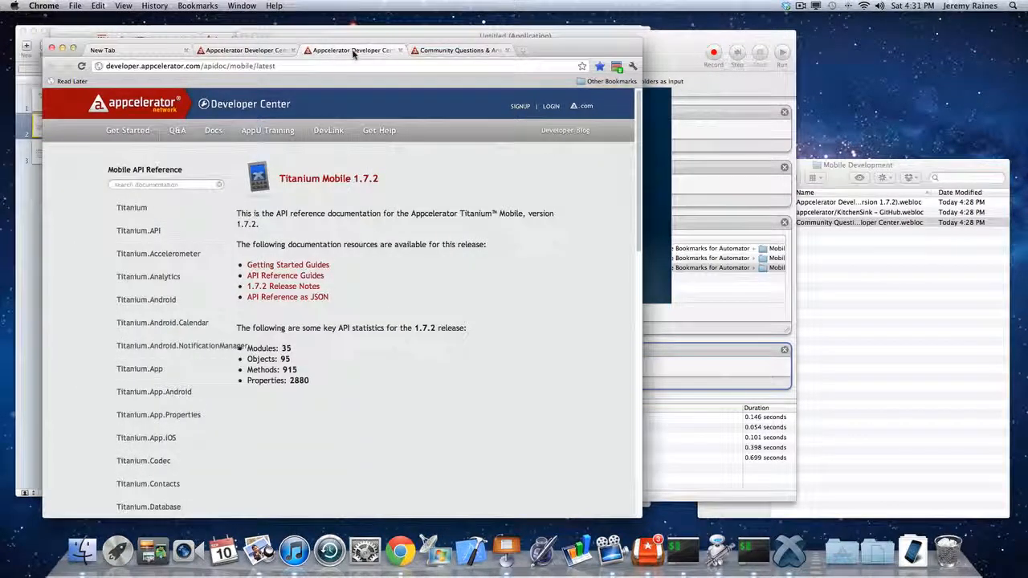
pyautogui.click(442, 53)
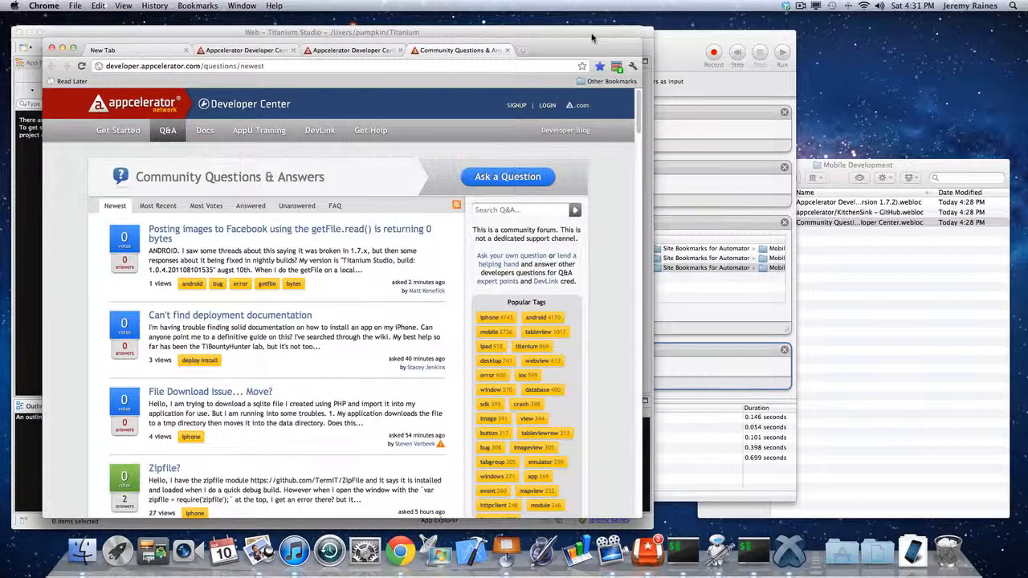
pyautogui.click(691, 31)
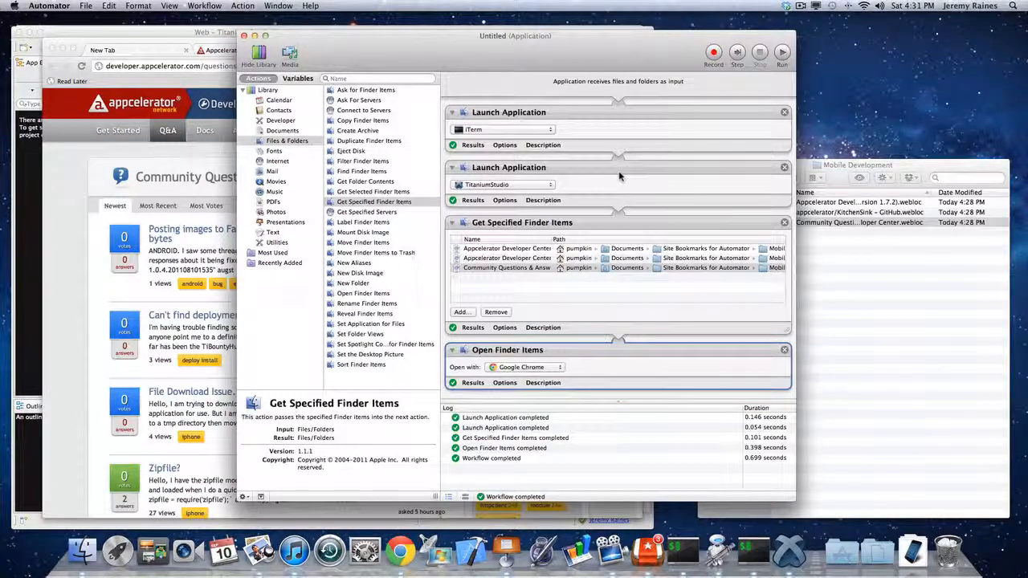
# Add the Contexts folder from Documents to the Dock and display it as a folder.
pyautogui.click(906, 162)
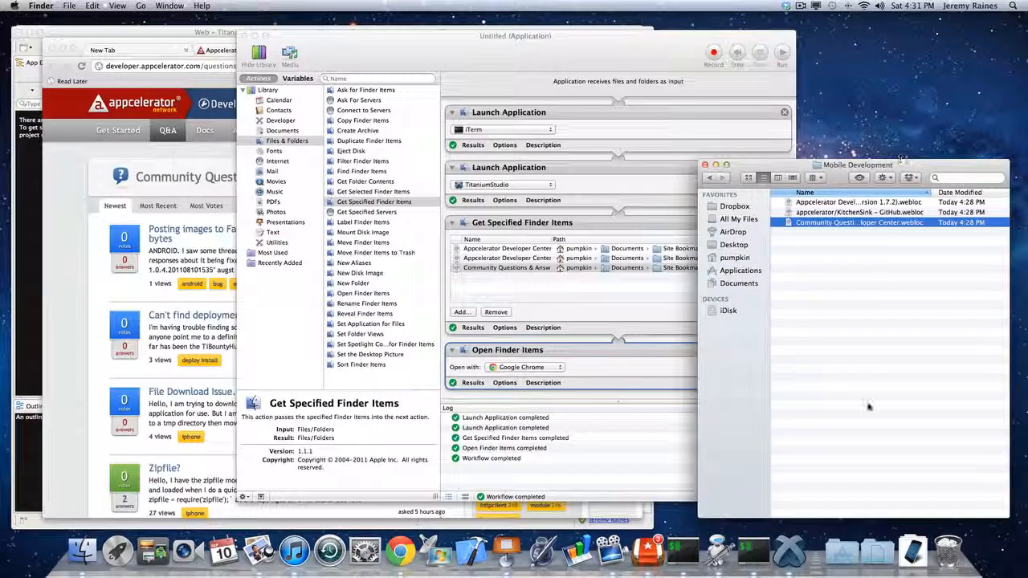
pyautogui.click(740, 283)
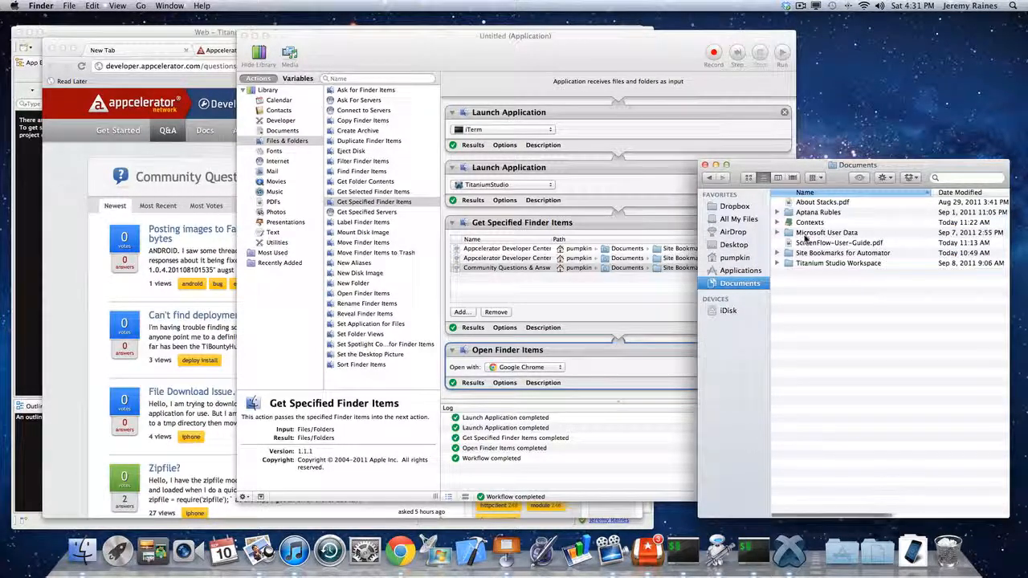
pyautogui.moveTo(806, 228); pyautogui.dragTo(894, 554)
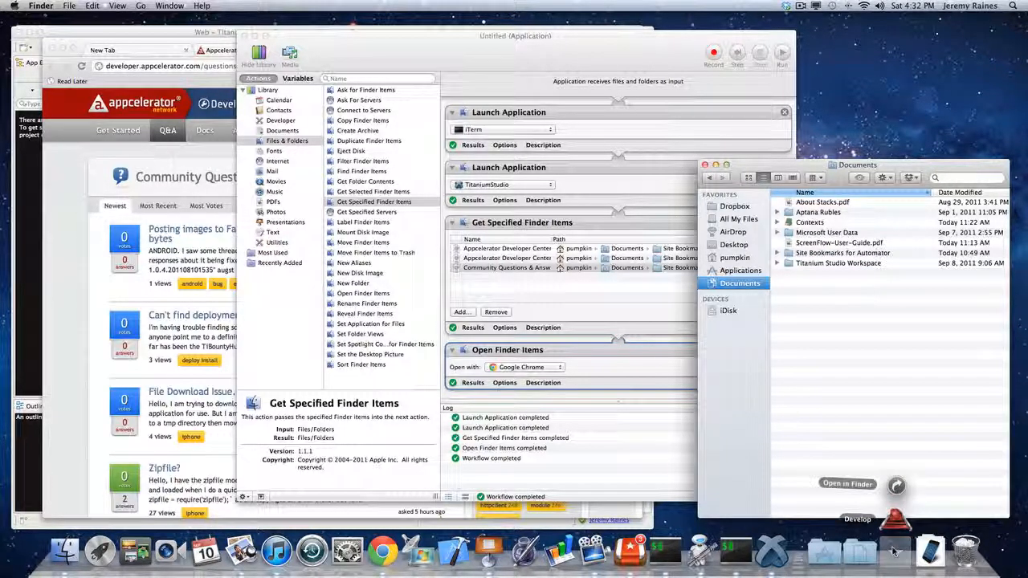
pyautogui.rightClick(894, 551)
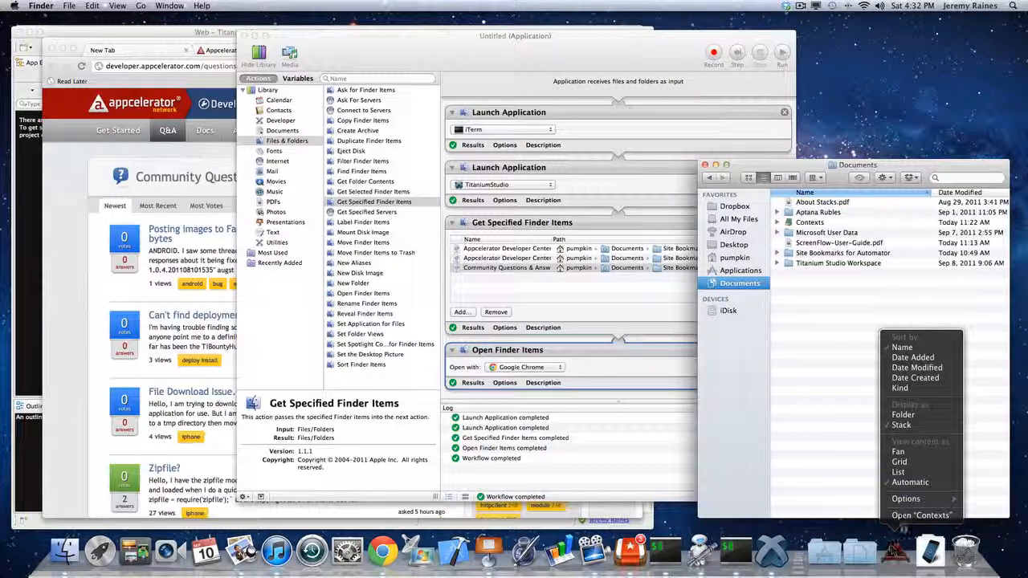
pyautogui.click(929, 415)
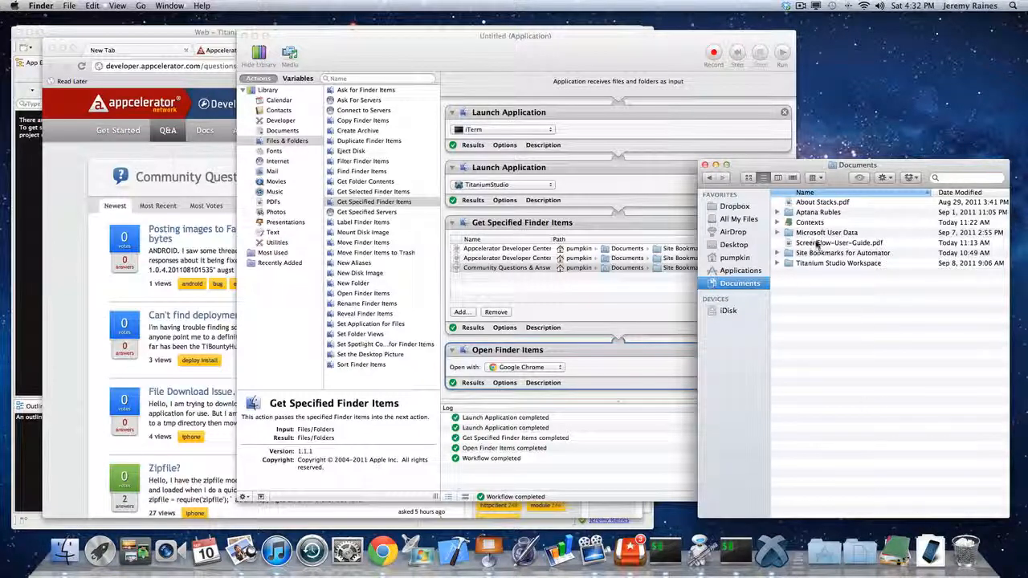
# Save the Automator workflow as an application named Mobile Development in the Contexts folder inside Documents.
pyautogui.click(613, 60)
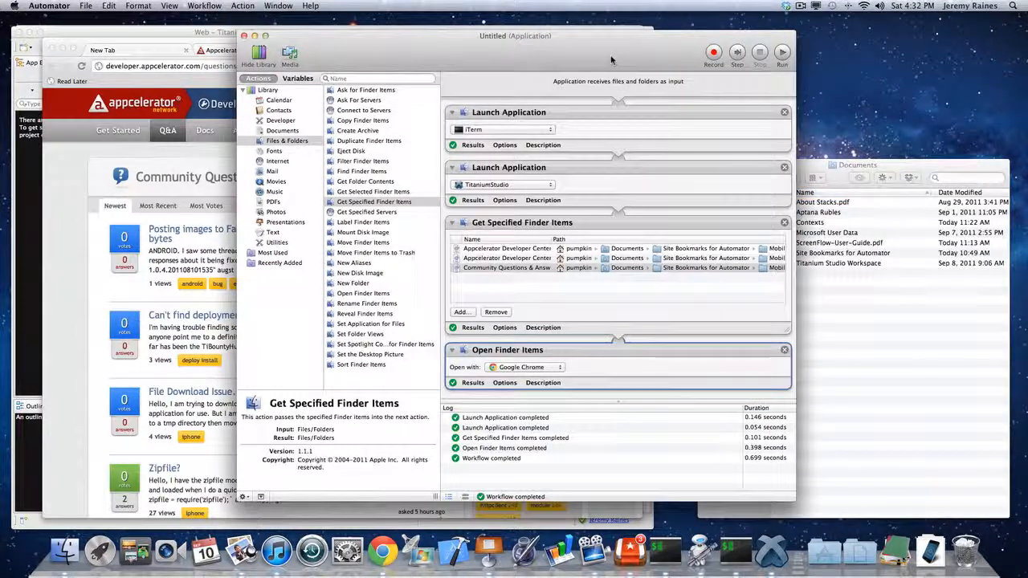
pyautogui.click(58, 8)
pyautogui.moveTo(83, 10)
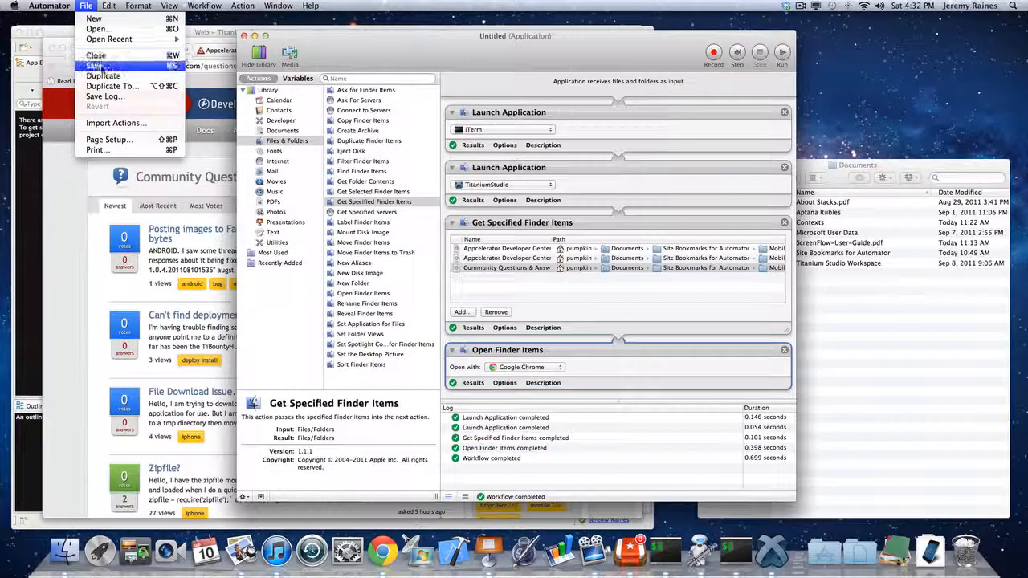
pyautogui.click(96, 65)
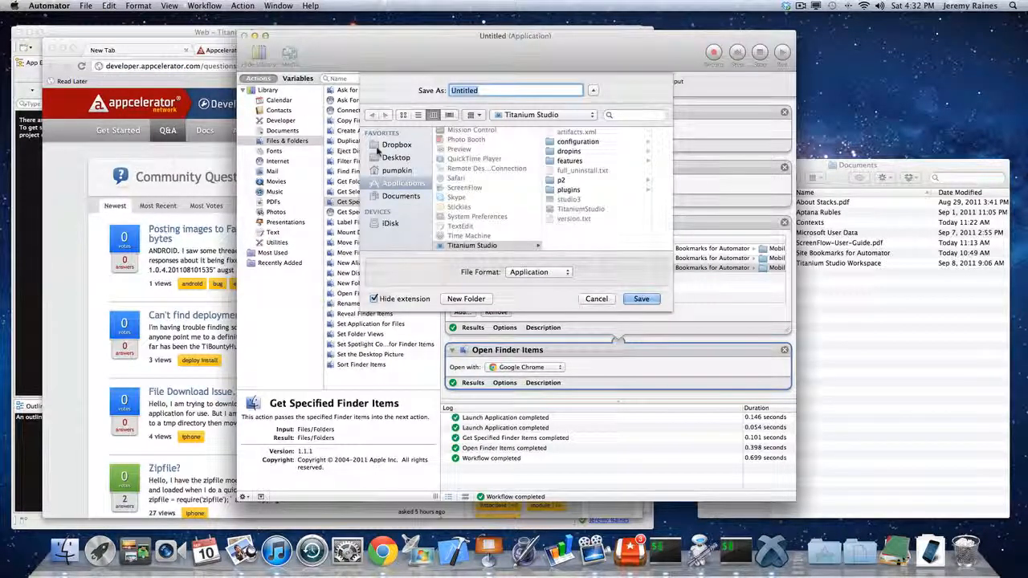
pyautogui.click(406, 197)
pyautogui.click(472, 152)
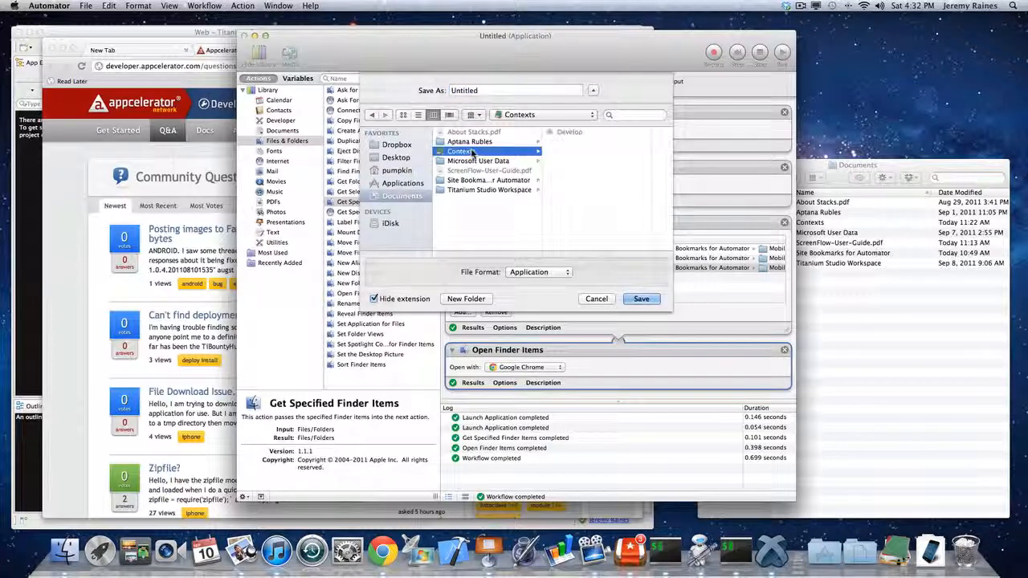
pyautogui.doubleClick(530, 92)
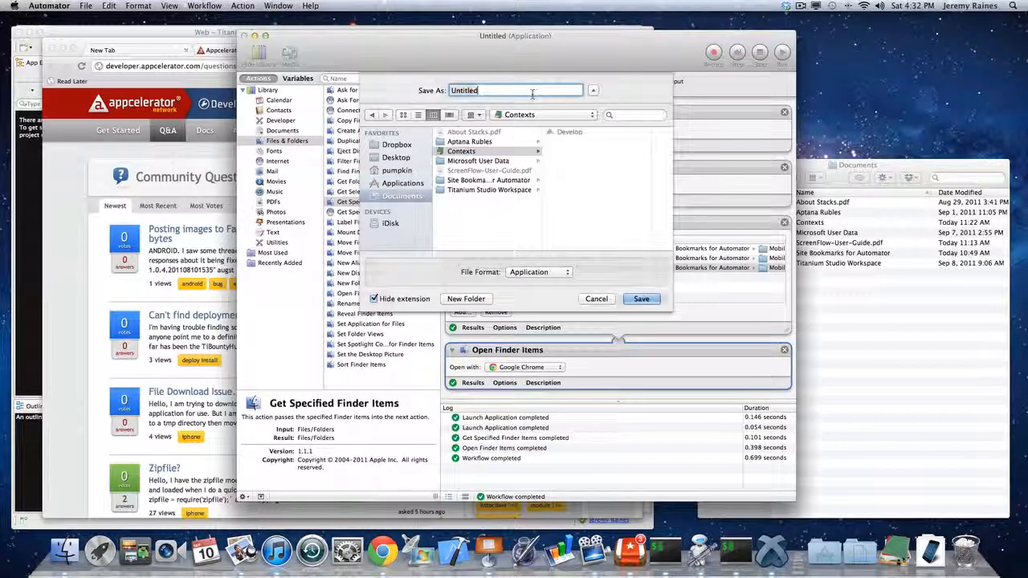
pyautogui.write('Mobile ')
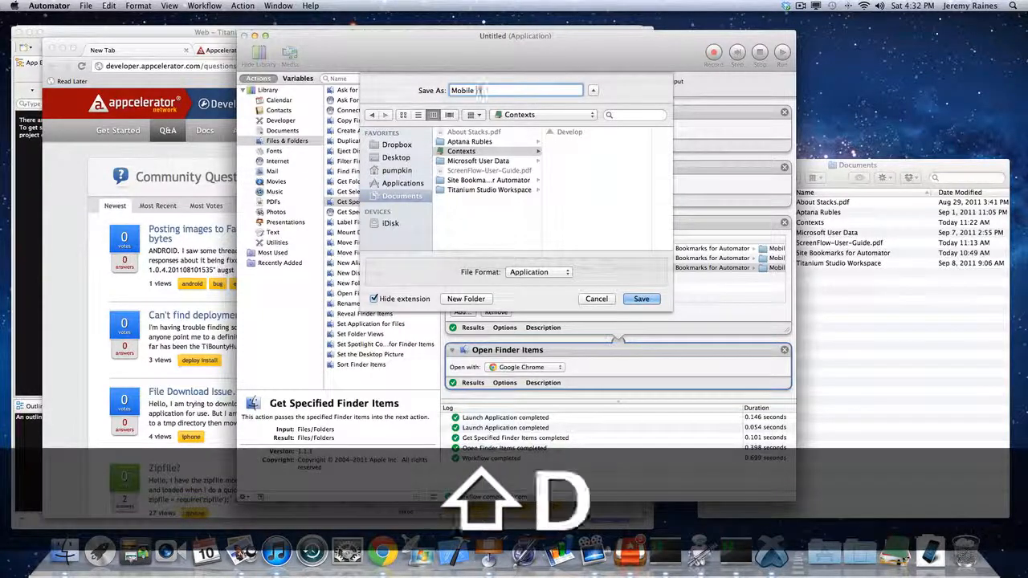
pyautogui.write('Development')
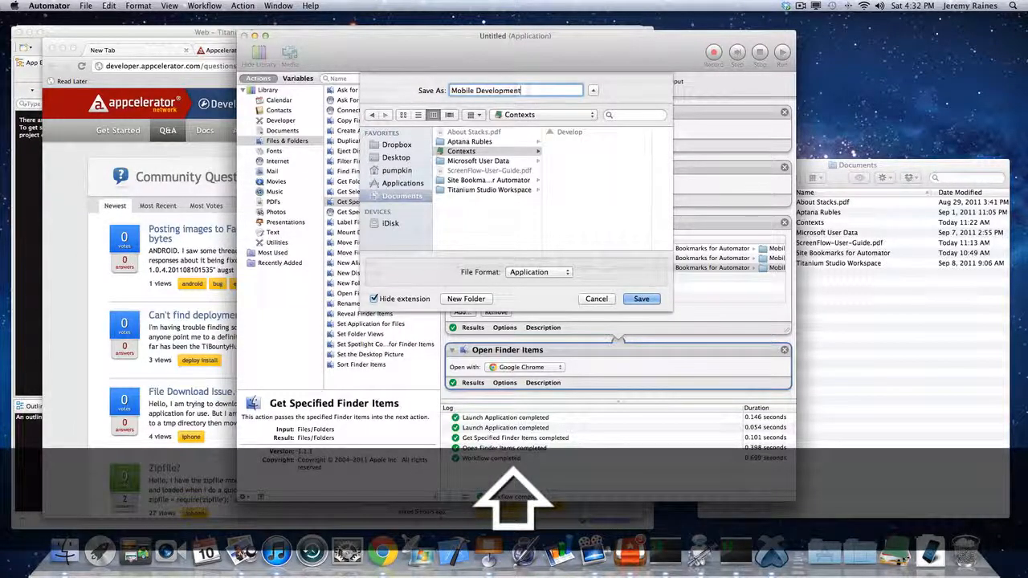
pyautogui.click(653, 299)
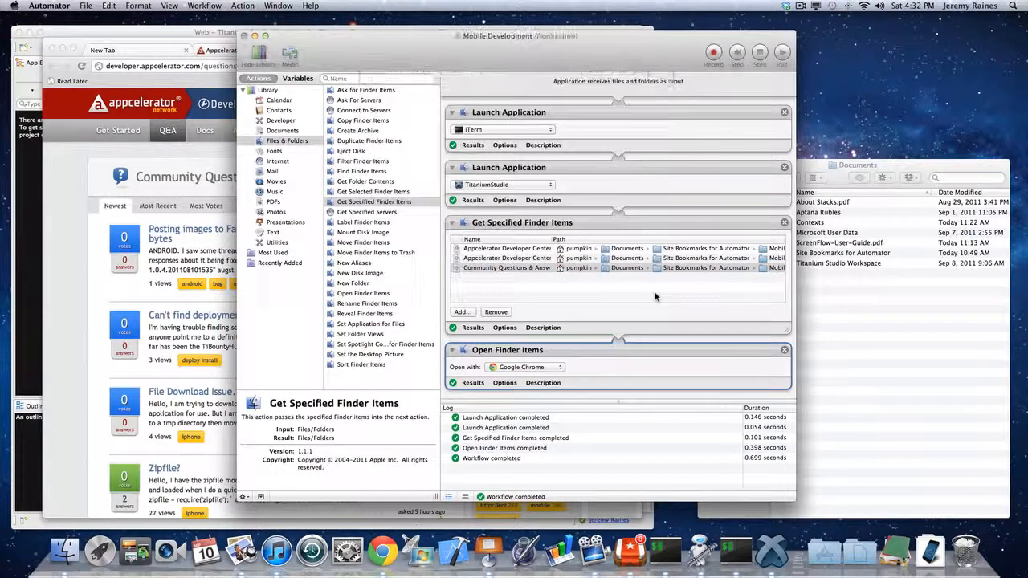
# Open the Contexts folder in Finder from the Dock, and open Phone (1).ico from Downloads in Preview beside it.
pyautogui.click(895, 550)
pyautogui.click(896, 455)
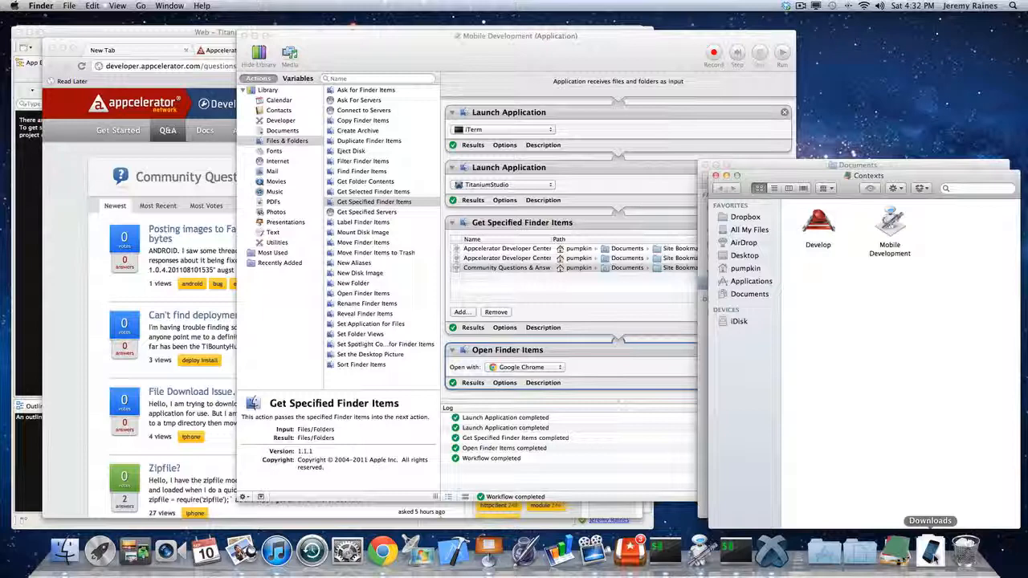
pyautogui.click(934, 560)
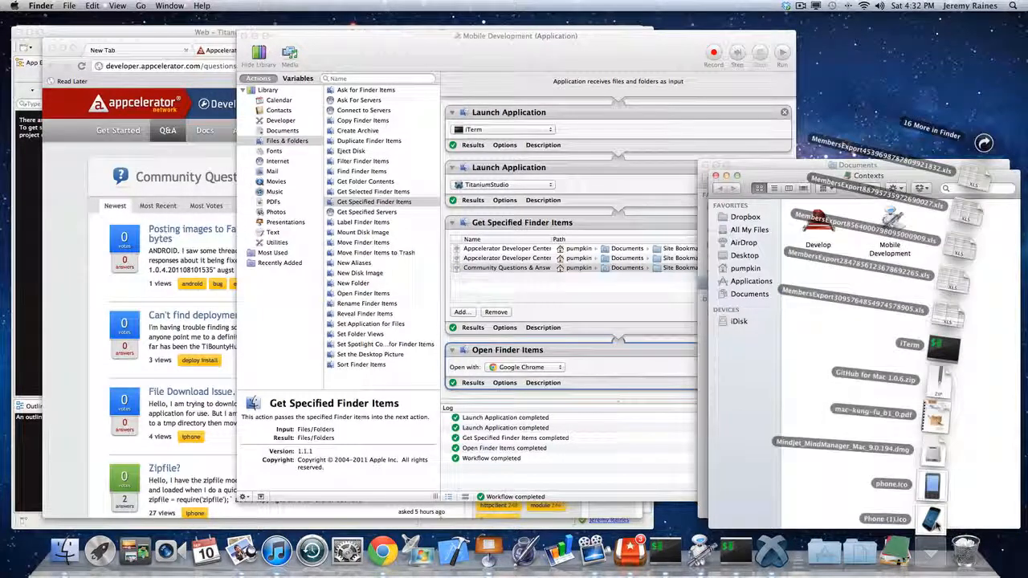
pyautogui.click(932, 519)
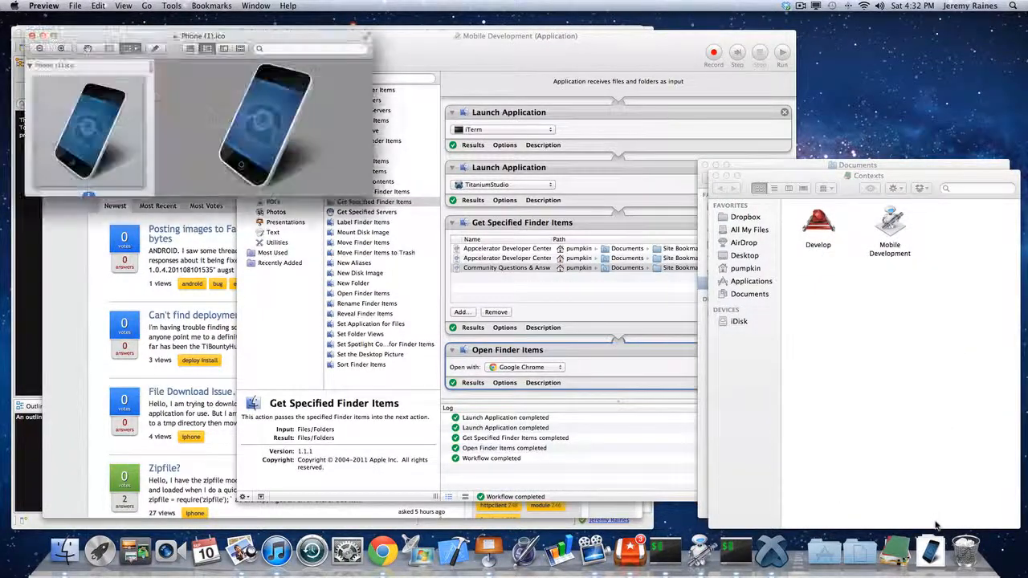
pyautogui.moveTo(322, 36); pyautogui.dragTo(647, 211)
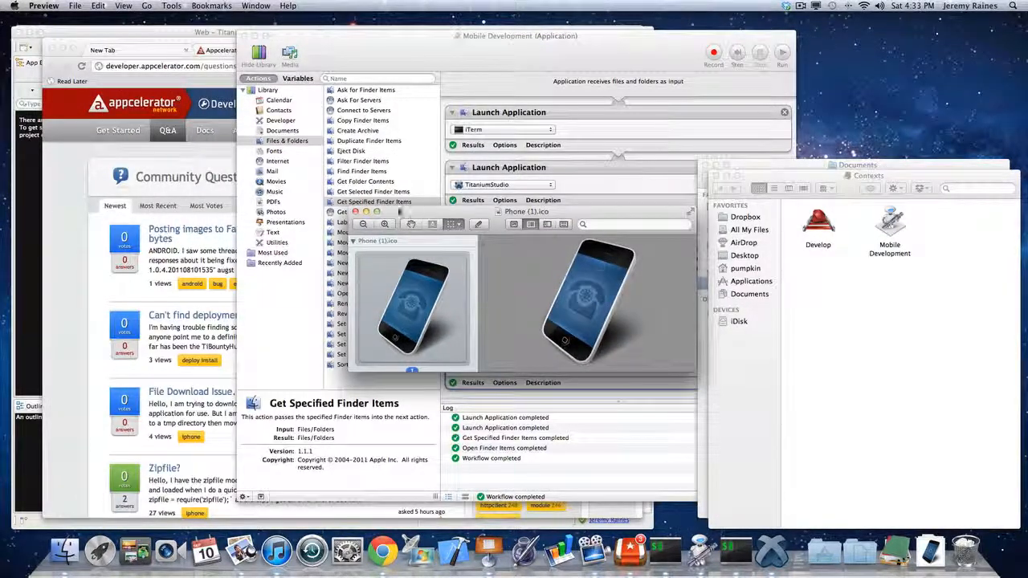
# Select the entire phone image in Preview and copy it.
pyautogui.press('super')
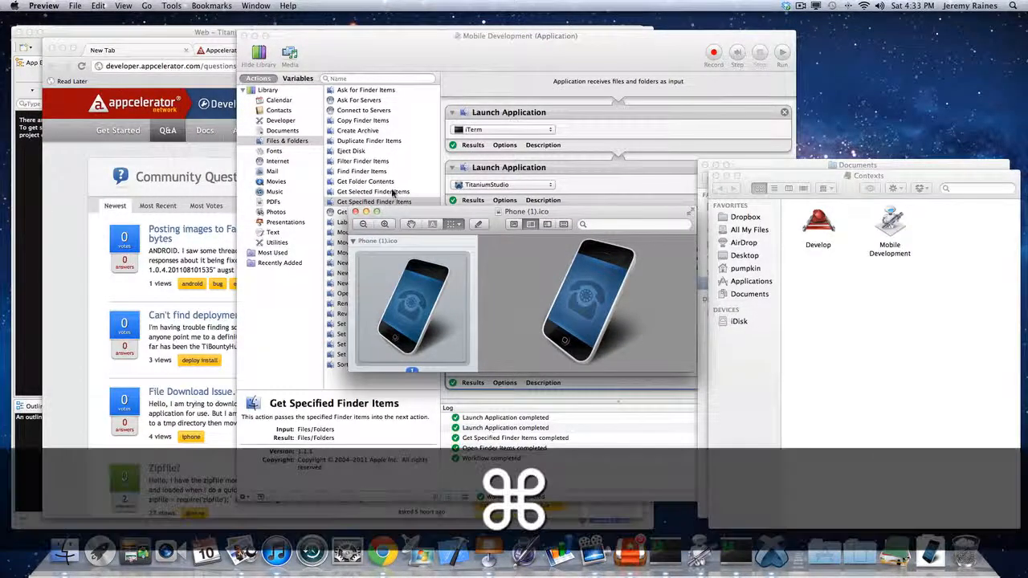
pyautogui.press('super+a')
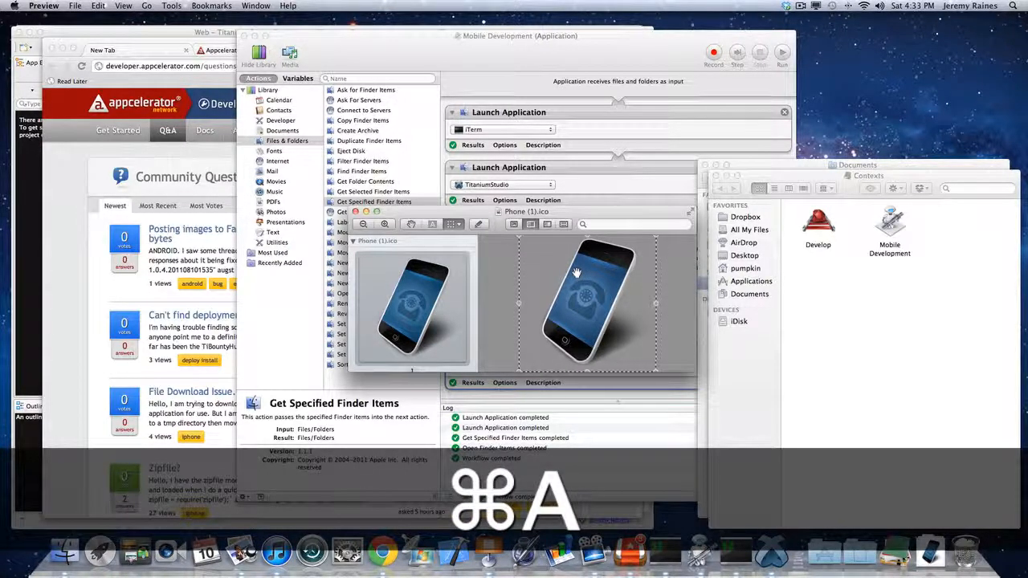
pyautogui.press('super+c')
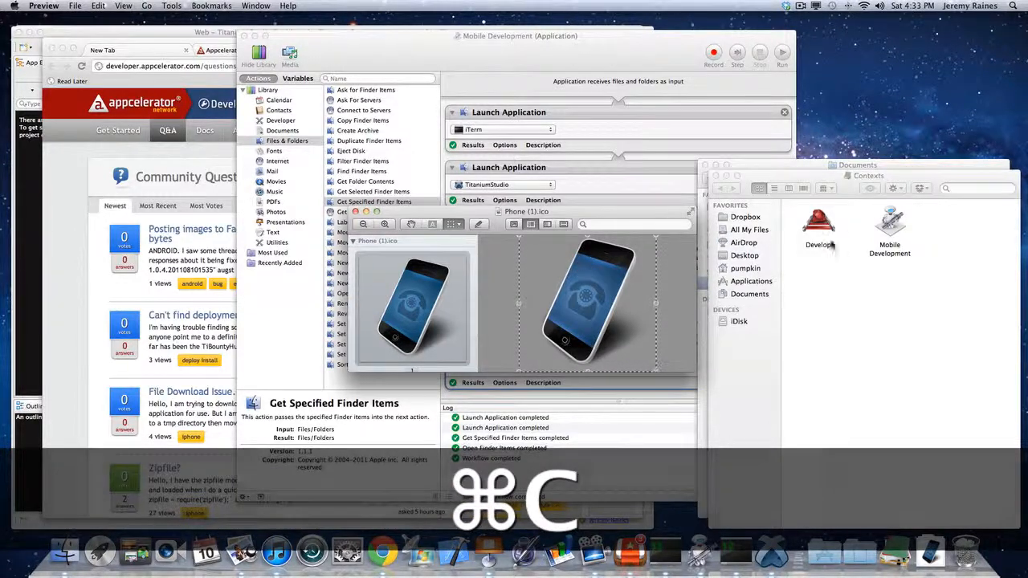
# Replace the Mobile Development application's icon with the copied phone image in its Finder info window, and close that window.
pyautogui.click(892, 233)
pyautogui.rightClick(891, 233)
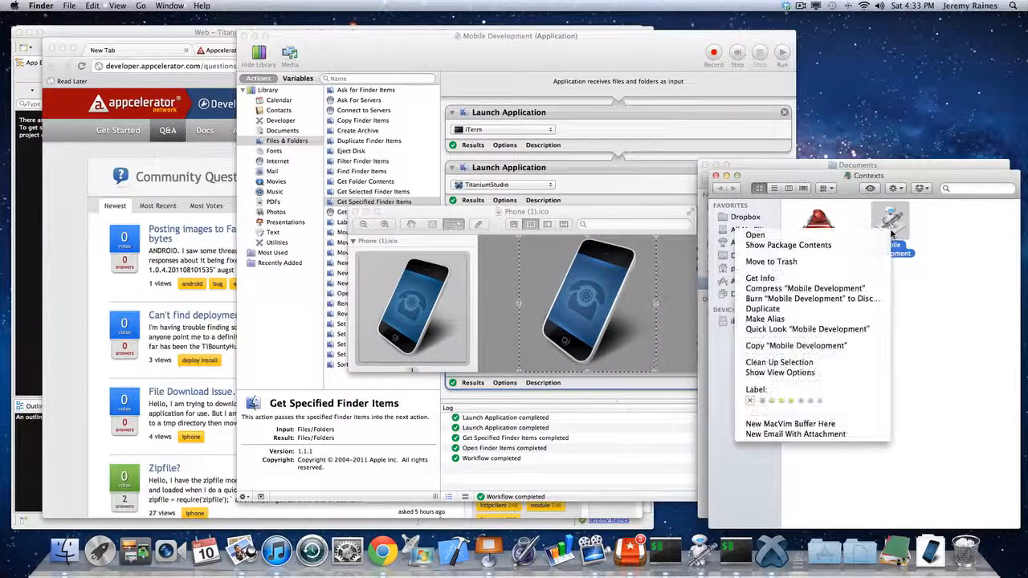
pyautogui.click(884, 278)
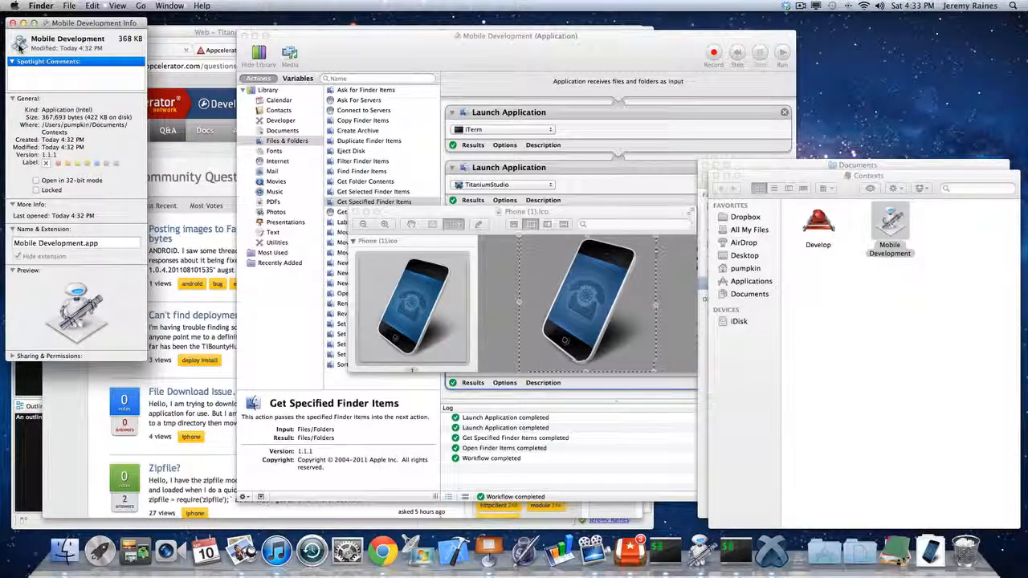
pyautogui.press('super')
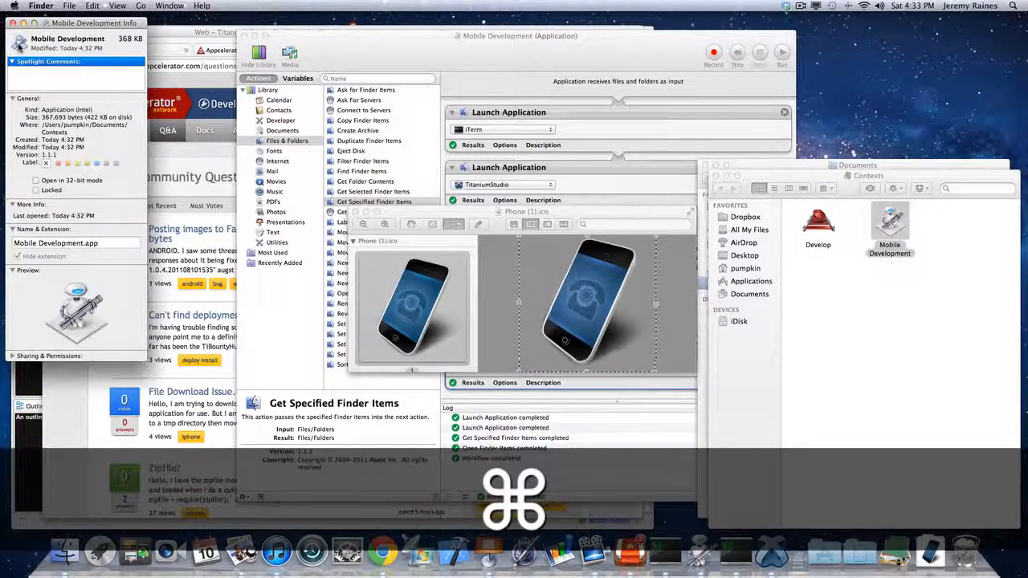
pyautogui.press('super+v')
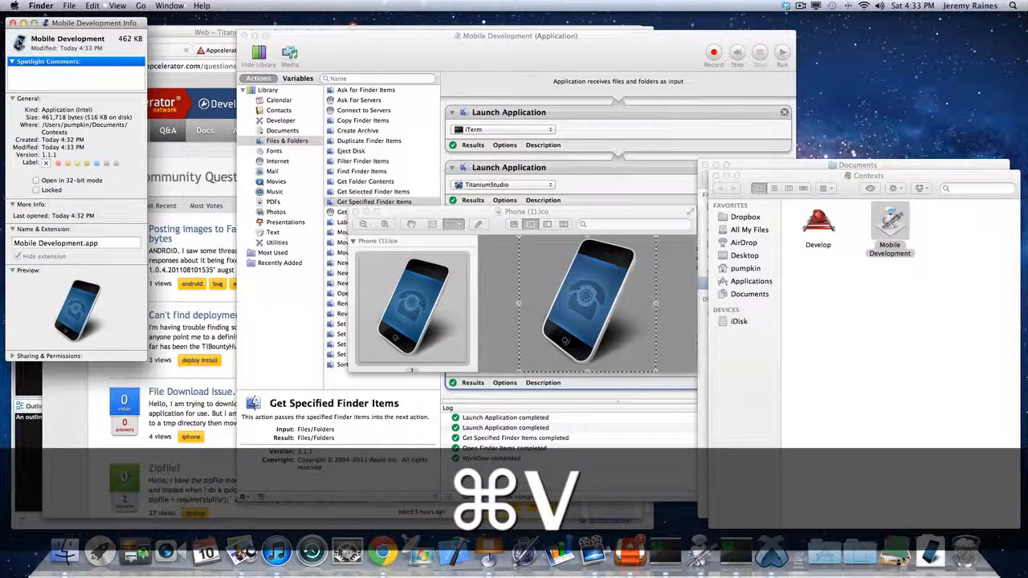
pyautogui.click(12, 24)
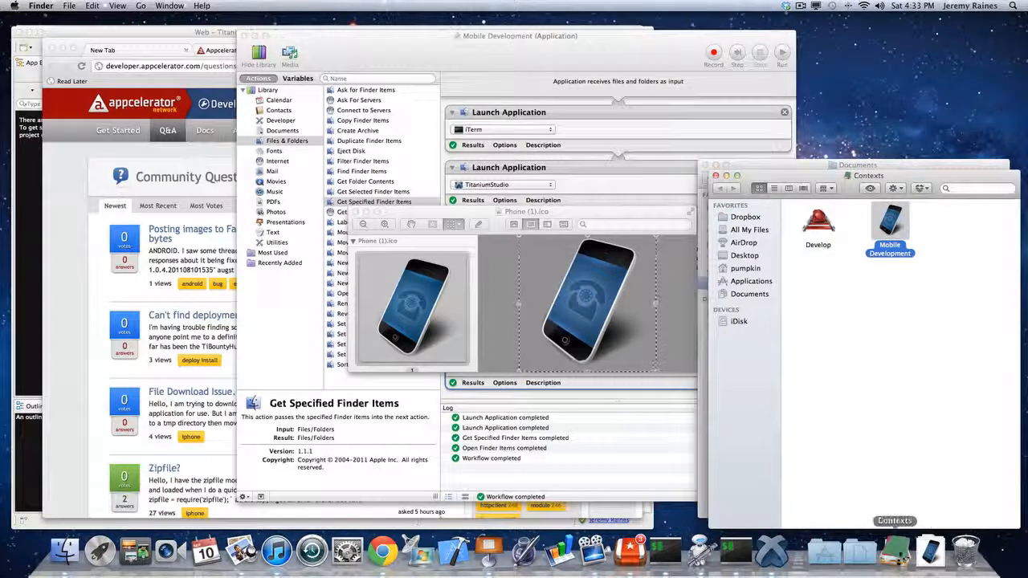
# Launch the Mobile Development application from the Contexts stack in the Dock.
pyautogui.click(898, 554)
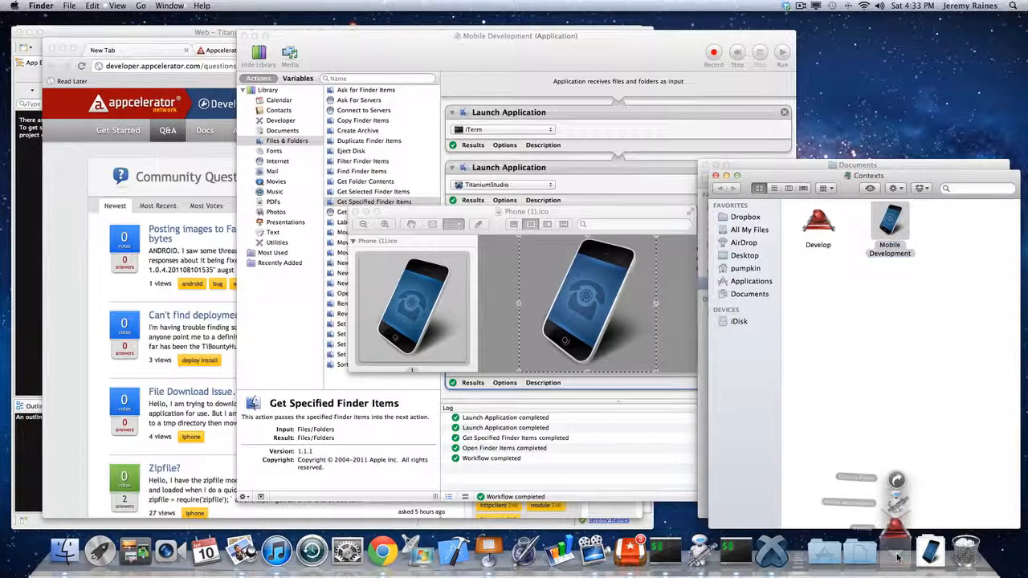
pyautogui.click(952, 378)
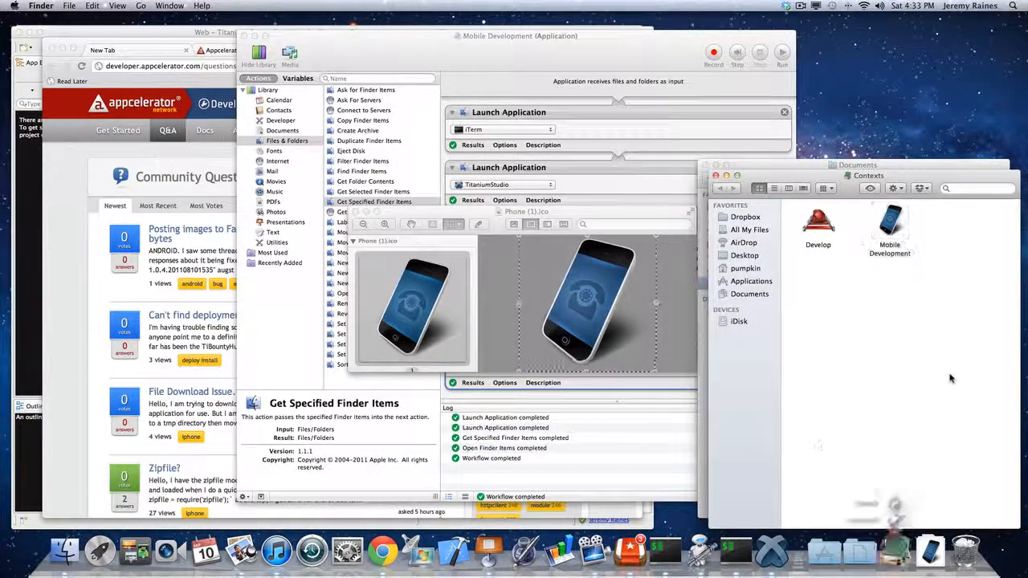
pyautogui.click(896, 562)
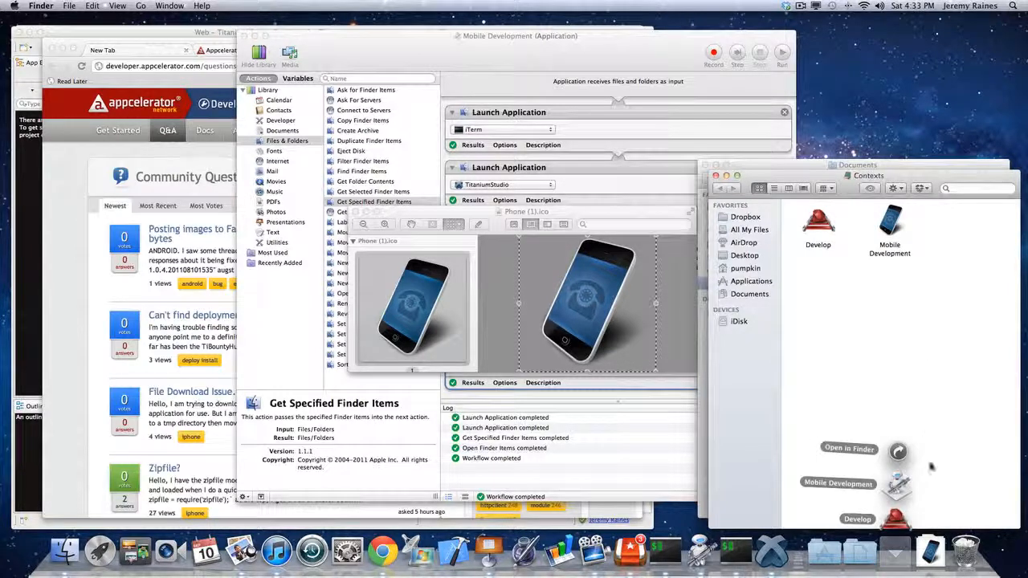
pyautogui.click(898, 487)
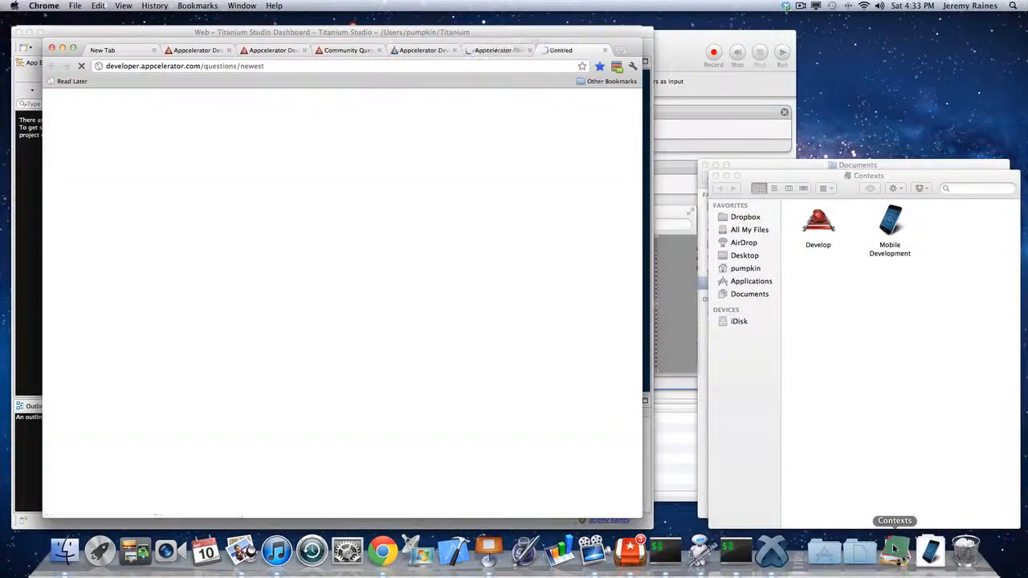
# Shift the Mobile Development icon slightly within the Contexts folder and check its icon in the Dock's Contexts stack.
pyautogui.moveTo(892, 227); pyautogui.dragTo(898, 253)
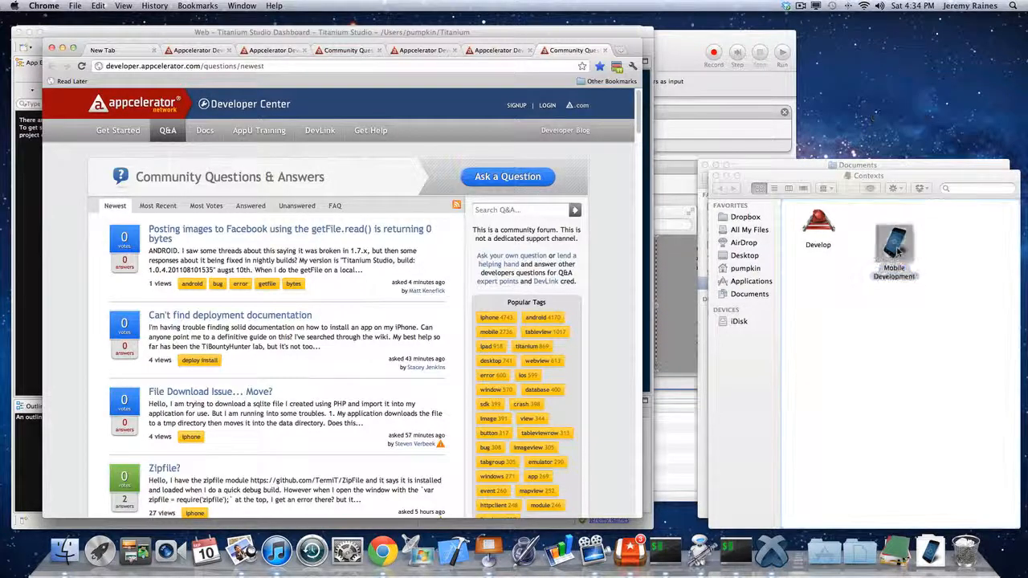
pyautogui.click(895, 551)
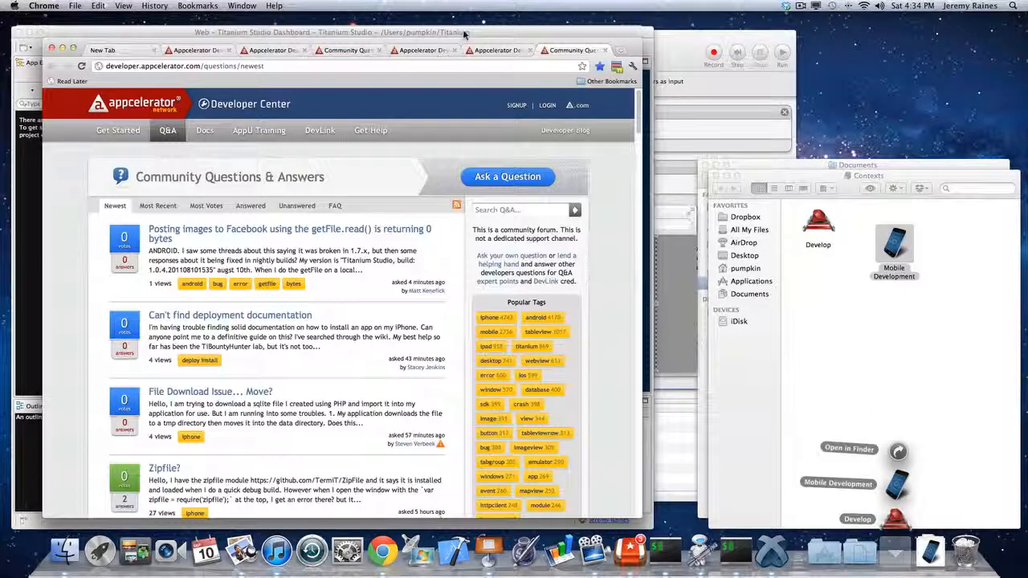
# Bring Titanium Studio forward, move its window aside, and close the Mobile Development workflow window in Automator.
pyautogui.click(652, 33)
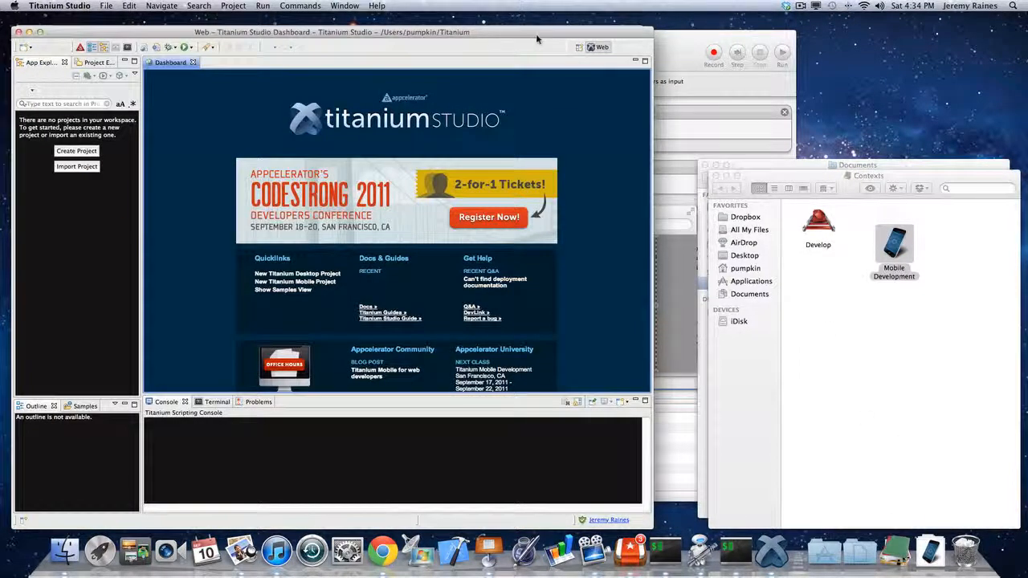
pyautogui.moveTo(536, 33); pyautogui.dragTo(606, 61)
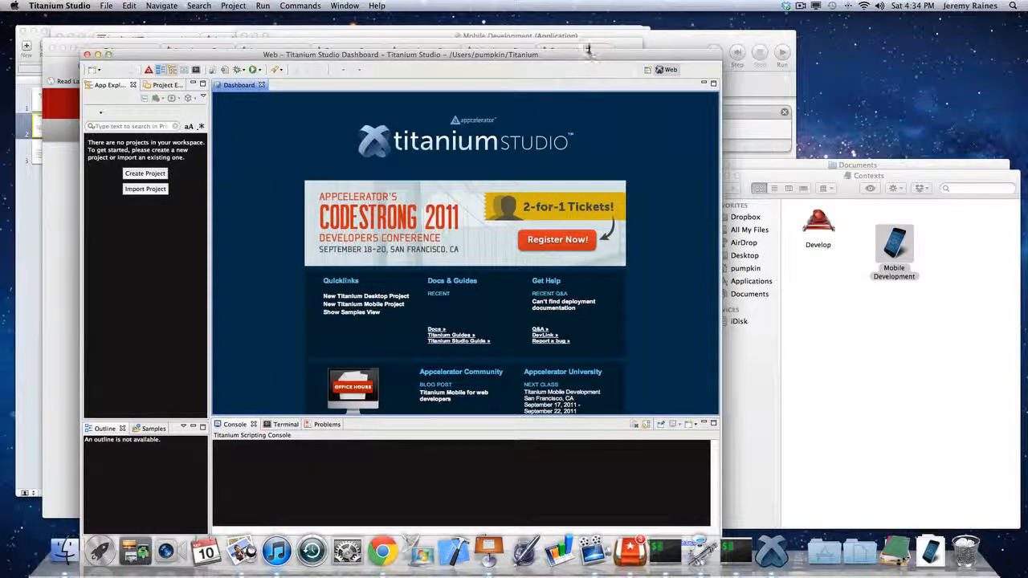
pyautogui.click(679, 33)
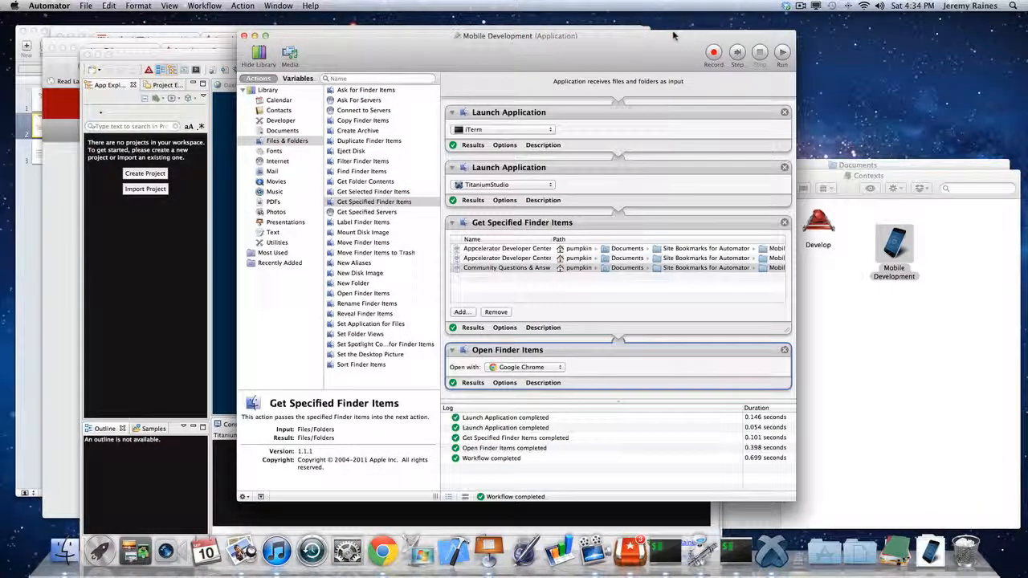
pyautogui.click(245, 36)
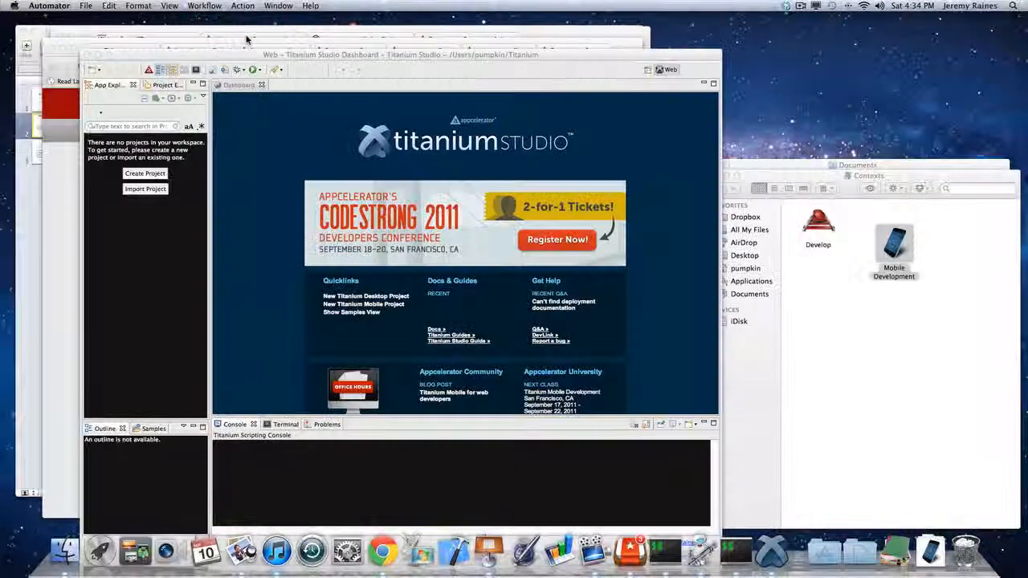
# Exit Titanium Studio, confirming the prompt, and close the Chrome window holding the Appcelerator tabs.
pyautogui.click(87, 55)
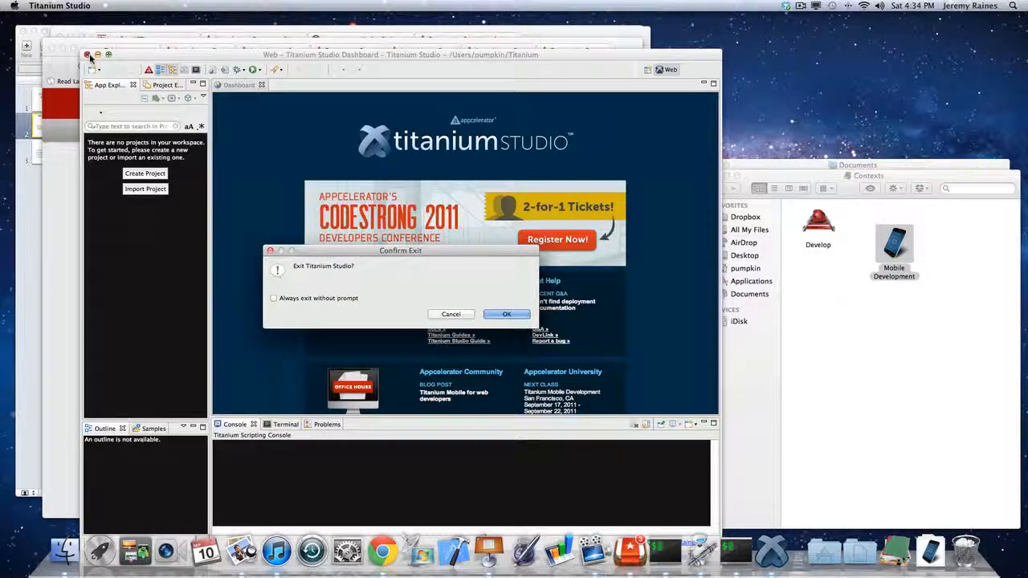
pyautogui.click(521, 314)
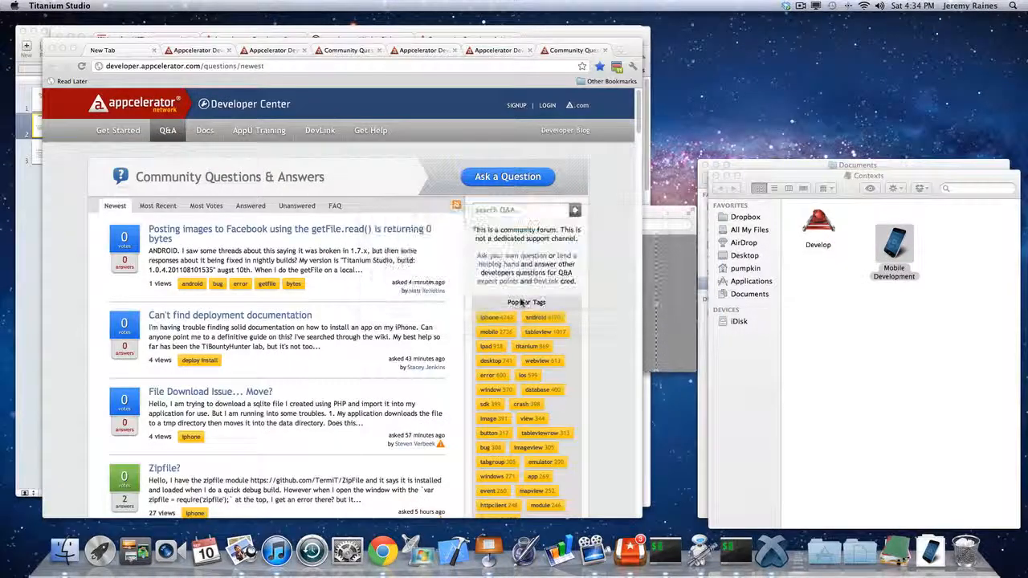
pyautogui.click(51, 50)
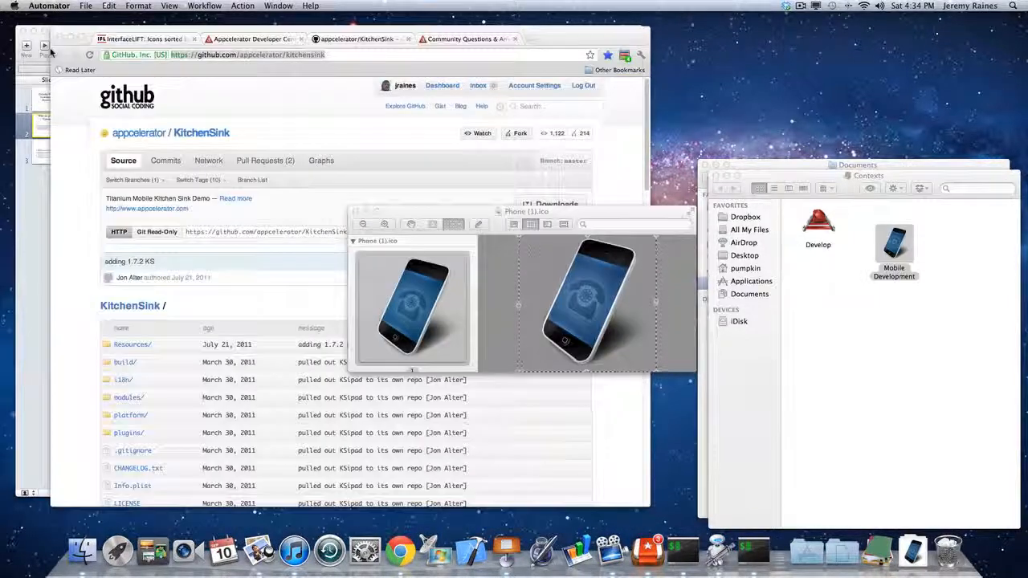